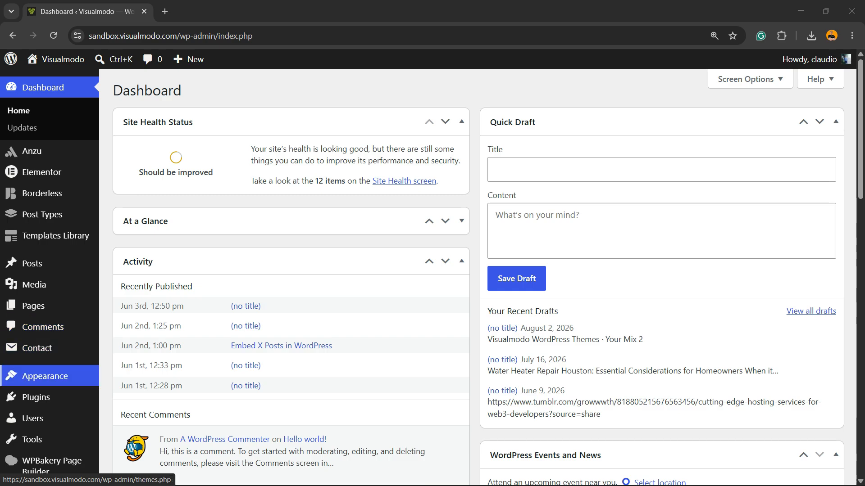
View the WPBakery Page Builder About page and return to the site dashboard.
{"action": "mouse_move", "coordinate": [50, 461]}
{"action": "left_click", "coordinate": [121, 432]}
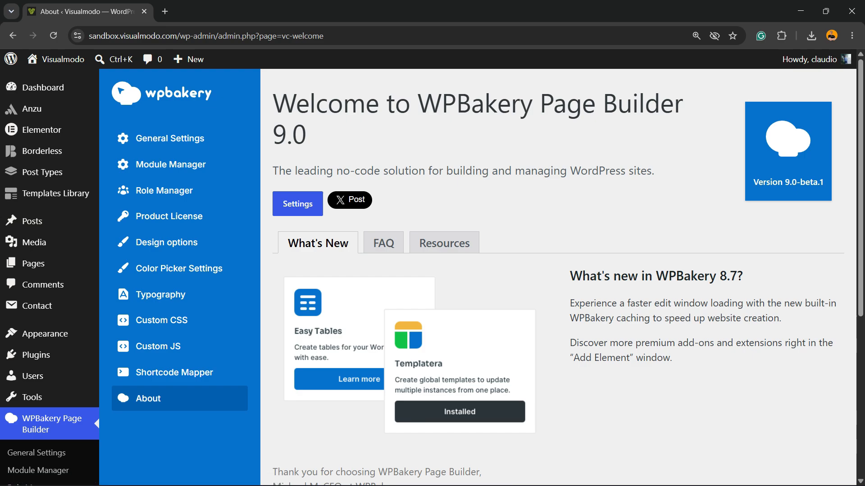
{"action": "double_click", "coordinate": [192, 35]}
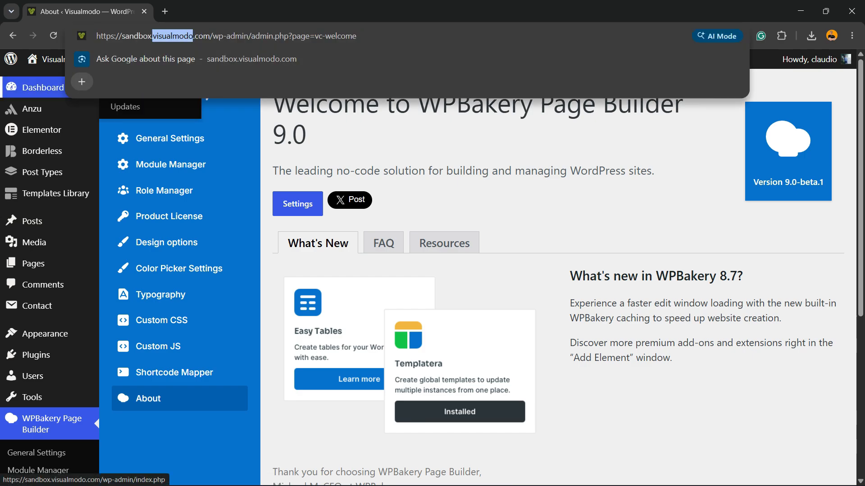
{"action": "left_click", "coordinate": [43, 87]}
{"action": "left_click_drag", "start_coordinate": [212, 36], "coordinate": [246, 35]}
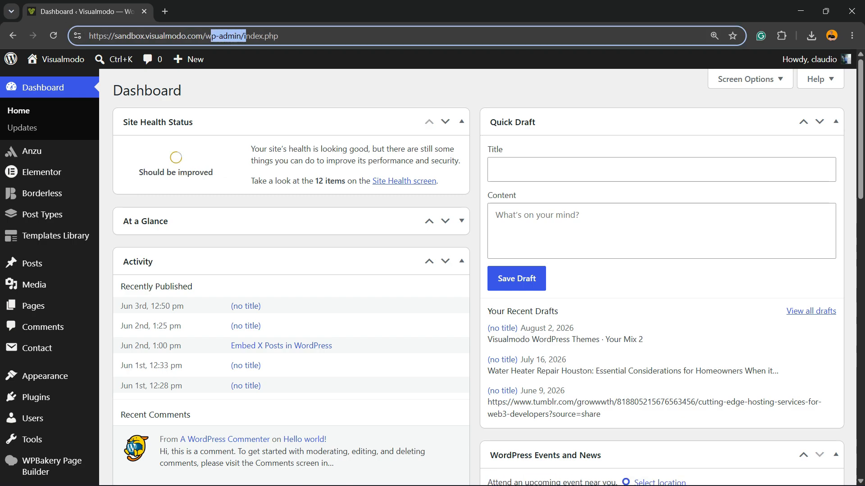
Look over the dashboard's admin sections and open the WPBakery Page Builder About page.
{"action": "scroll", "coordinate": [45, 172], "scroll_direction": "down", "scroll_amount": 2}
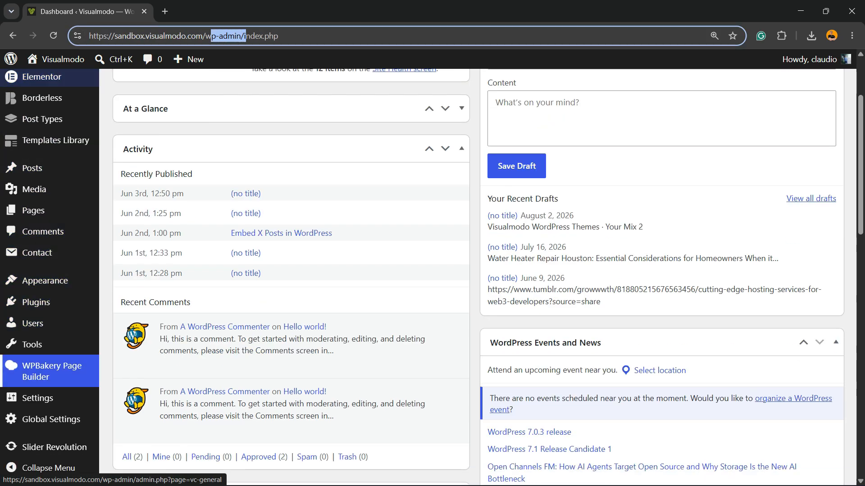
{"action": "scroll", "coordinate": [49, 371], "scroll_direction": "up", "scroll_amount": 2}
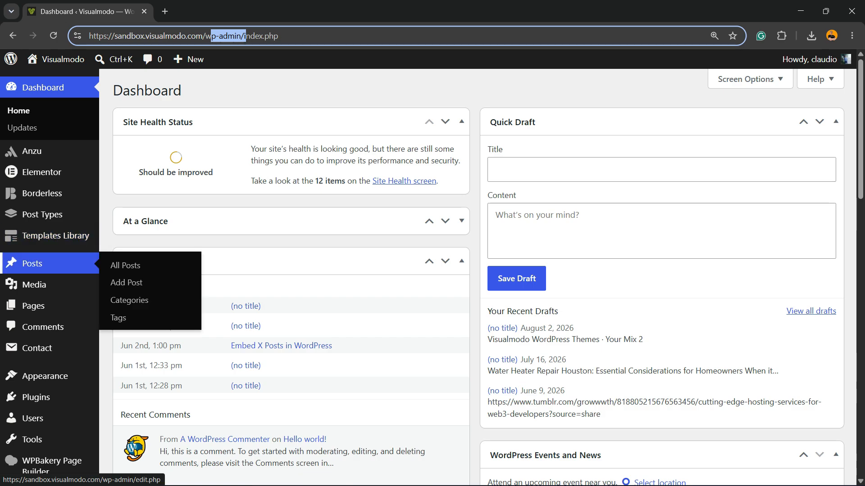
{"action": "scroll", "coordinate": [45, 259], "scroll_direction": "down", "scroll_amount": 2}
{"action": "mouse_move", "coordinate": [50, 372]}
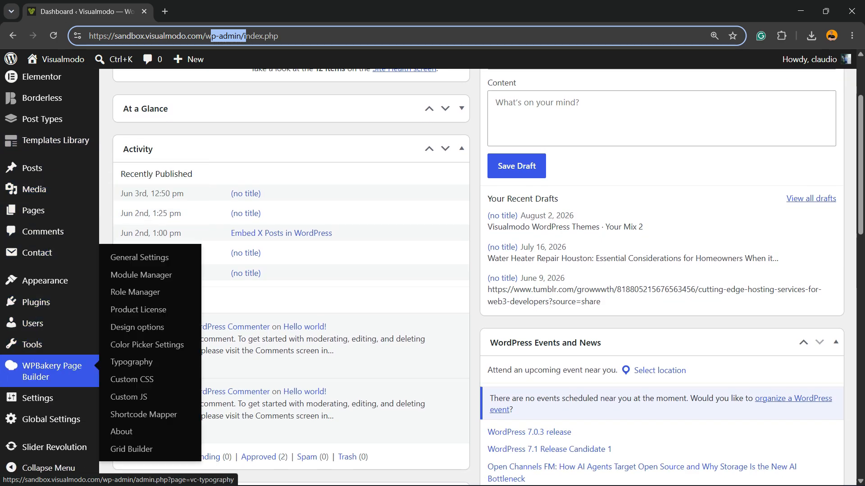
{"action": "left_click", "coordinate": [121, 432]}
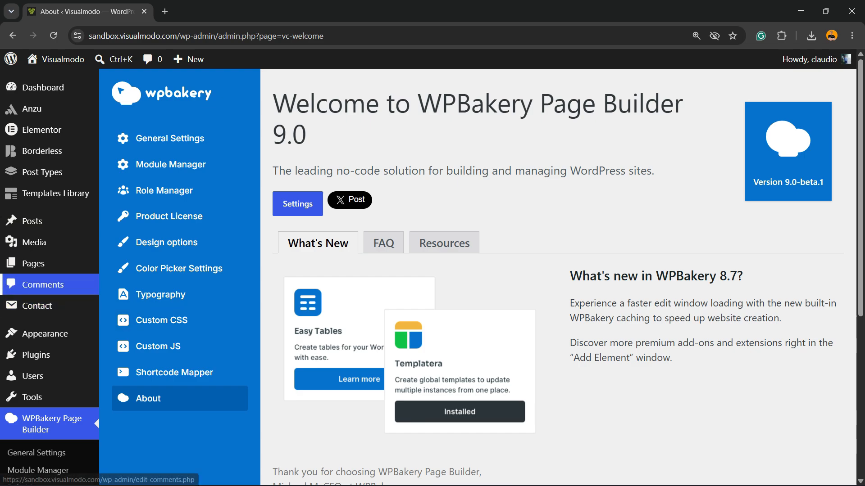
Create a new page from the Pages list and switch it to the WPBakery Page Builder editor.
{"action": "mouse_move", "coordinate": [36, 265]}
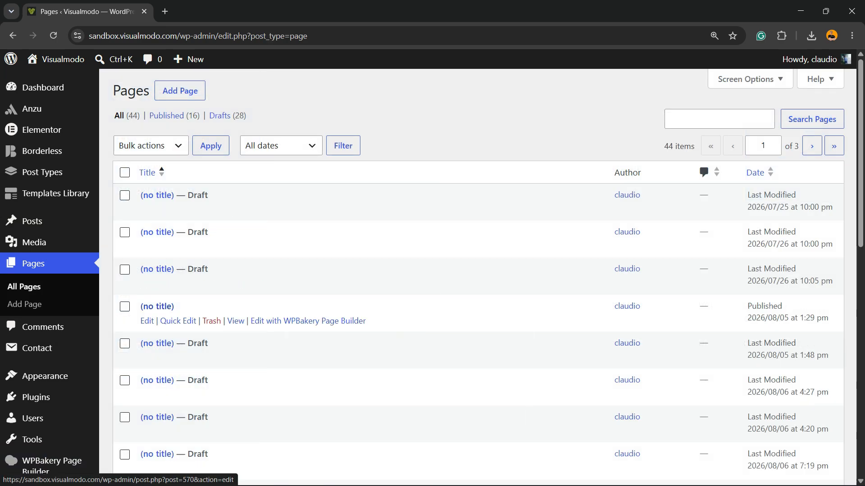
{"action": "left_click", "coordinate": [179, 91]}
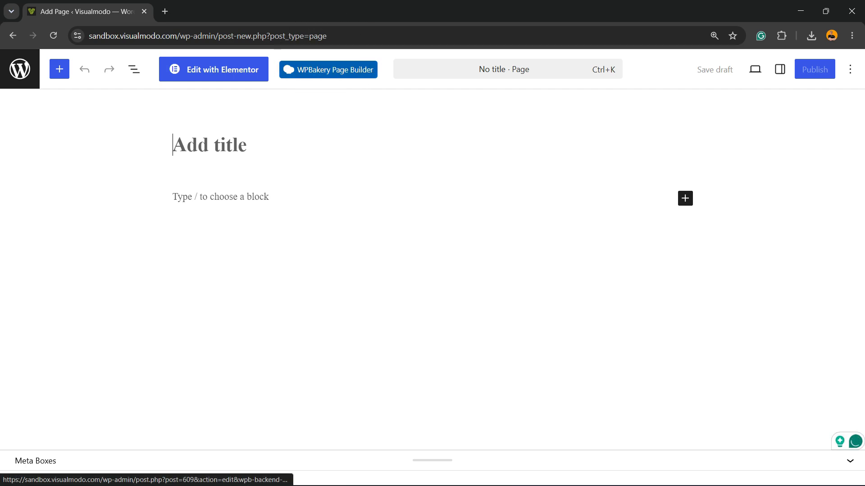
{"action": "left_click", "coordinate": [328, 70]}
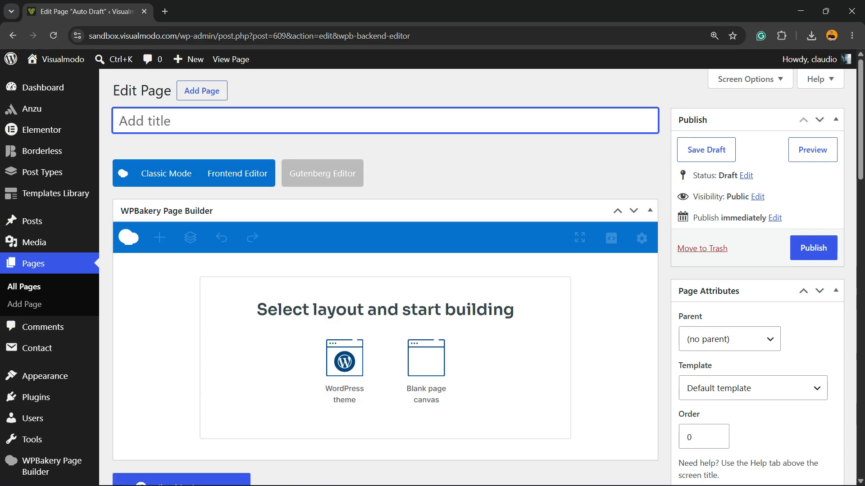
Choose the WordPress theme layout for the new page.
{"action": "scroll", "coordinate": [477, 277], "scroll_direction": "down", "scroll_amount": 5}
{"action": "scroll", "coordinate": [478, 277], "scroll_direction": "up", "scroll_amount": 5}
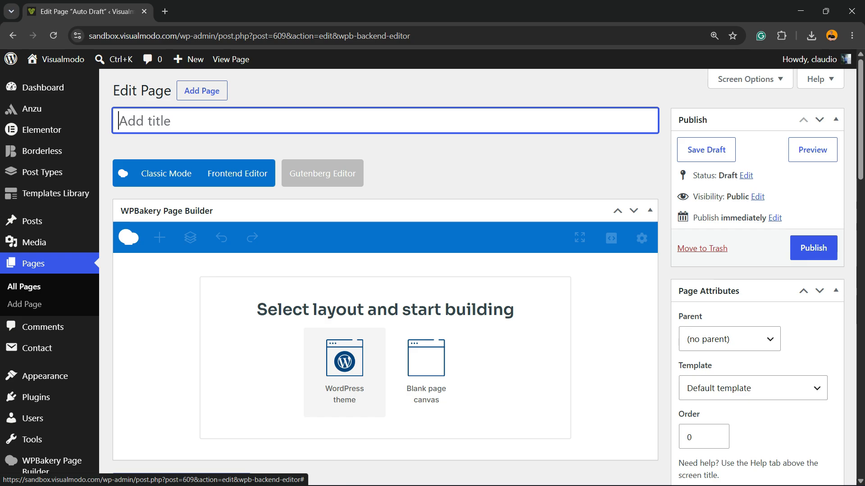
{"action": "left_click", "coordinate": [361, 363]}
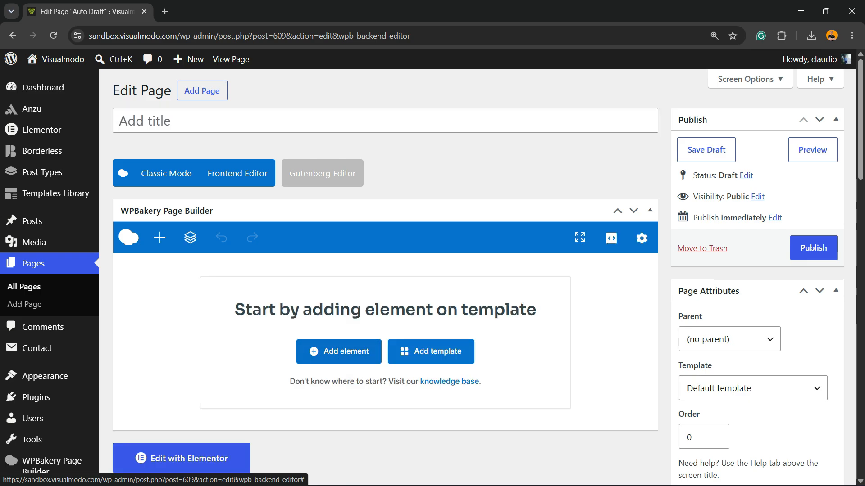
Add an Accordion element to the empty page.
{"action": "left_click", "coordinate": [356, 354]}
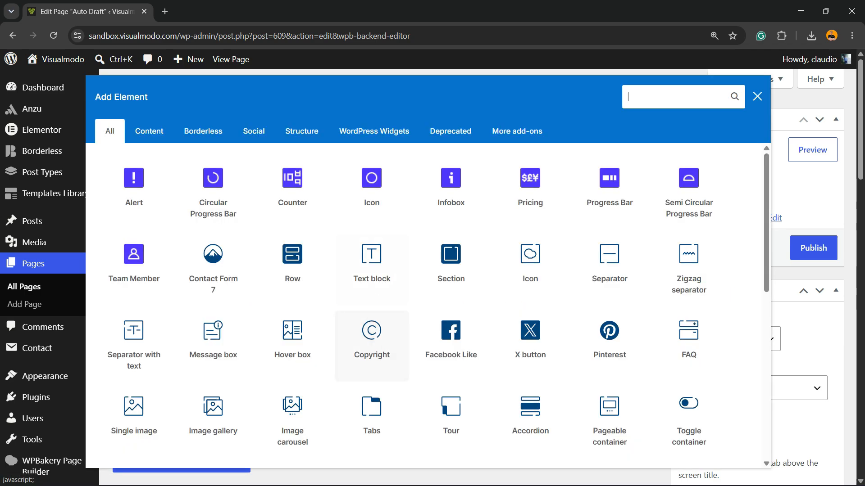
{"action": "scroll", "coordinate": [496, 324], "scroll_direction": "down", "scroll_amount": 2}
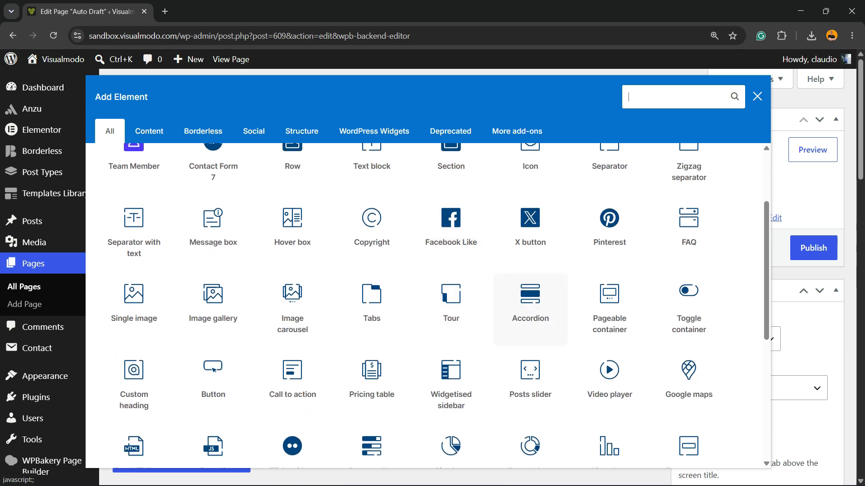
{"action": "left_click", "coordinate": [530, 306]}
{"action": "scroll", "coordinate": [422, 277], "scroll_direction": "down", "scroll_amount": 2}
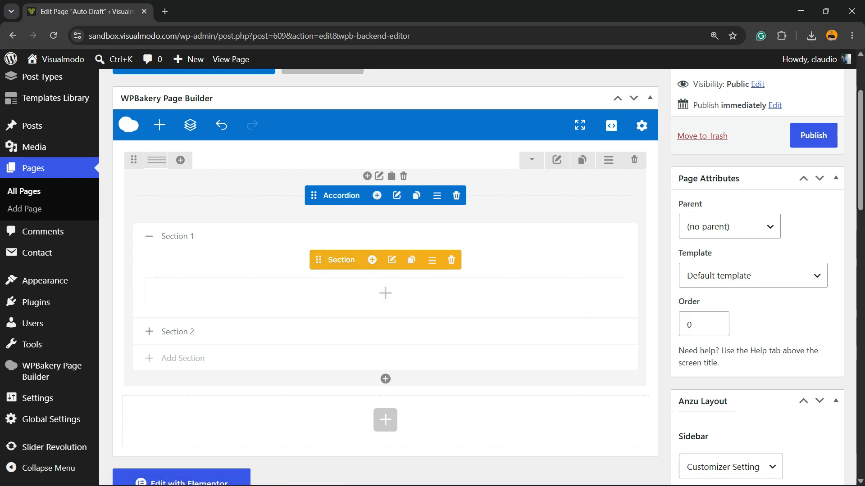
Add a Facebook Like element to Section 1 of the accordion, save it, and delete it again.
{"action": "left_click", "coordinate": [385, 293]}
{"action": "scroll", "coordinate": [300, 252], "scroll_direction": "up", "scroll_amount": 3}
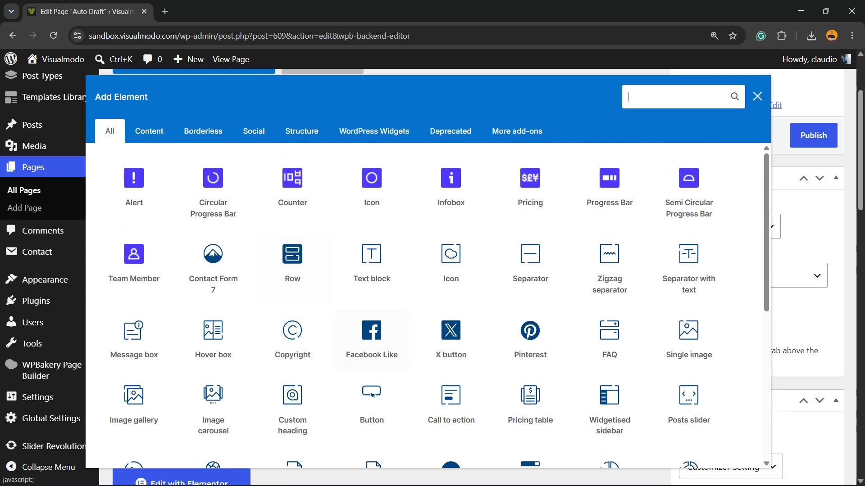
{"action": "left_click", "coordinate": [371, 340]}
{"action": "left_click", "coordinate": [326, 298]}
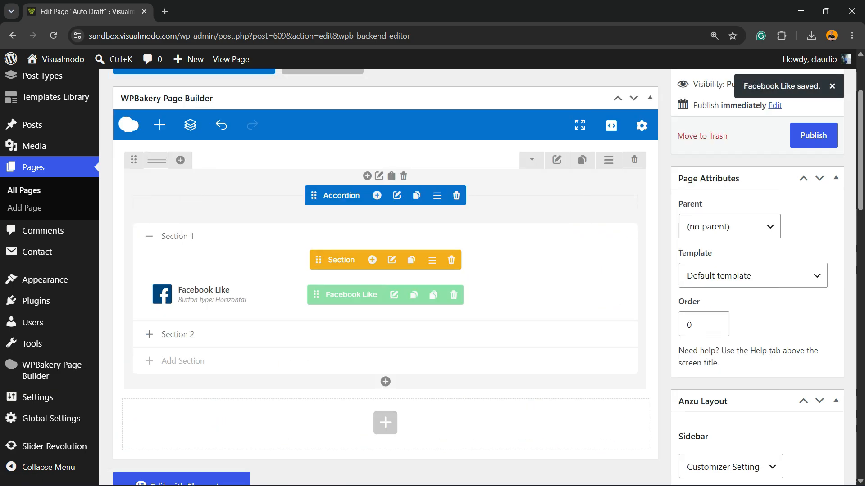
{"action": "left_click", "coordinate": [453, 294]}
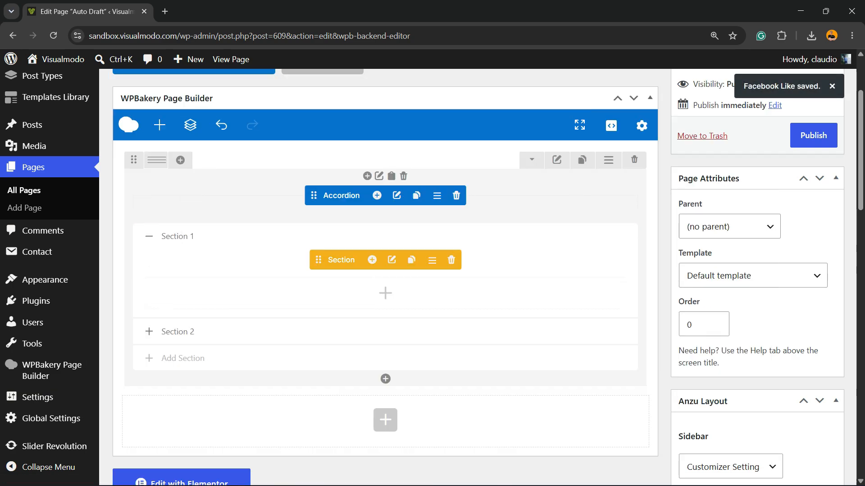
Add an Icon element to Section 1 of the accordion, save it, and remove it again.
{"action": "left_click", "coordinate": [385, 294]}
{"action": "left_click", "coordinate": [451, 263]}
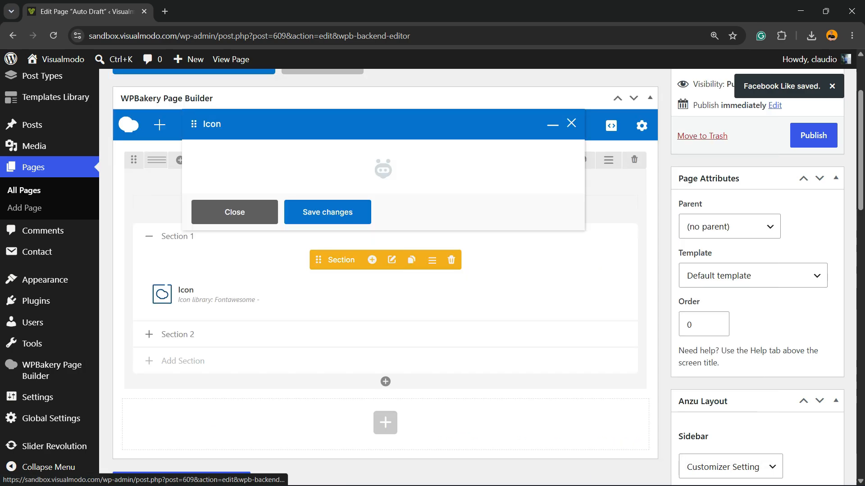
{"action": "left_click", "coordinate": [328, 419]}
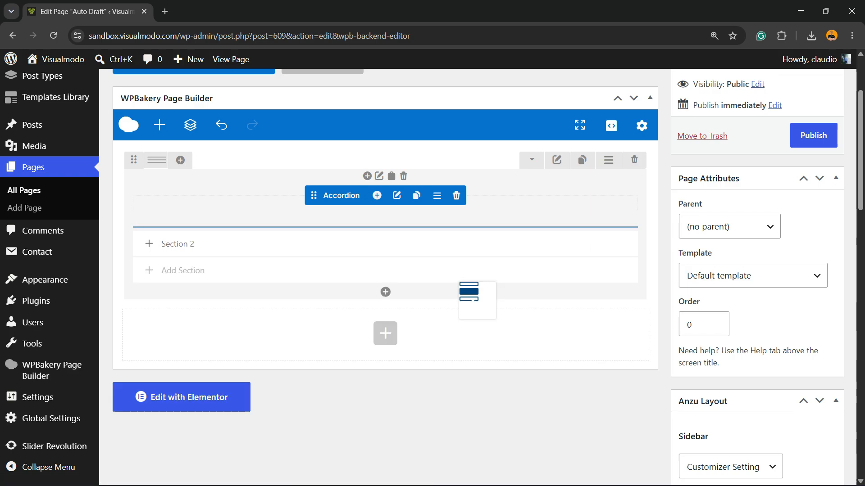
{"action": "left_click", "coordinate": [436, 295]}
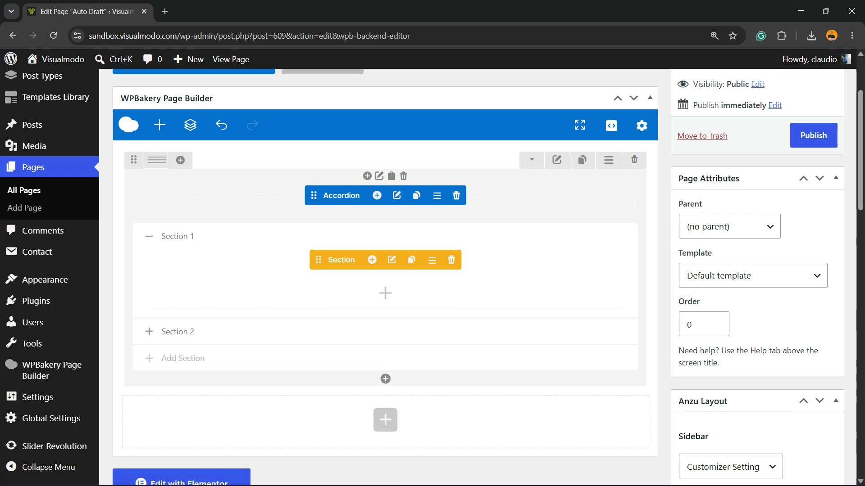
Add a Text block with its default text to Section 1 of the accordion and save it.
{"action": "left_click", "coordinate": [385, 293]}
{"action": "left_click", "coordinate": [385, 293]}
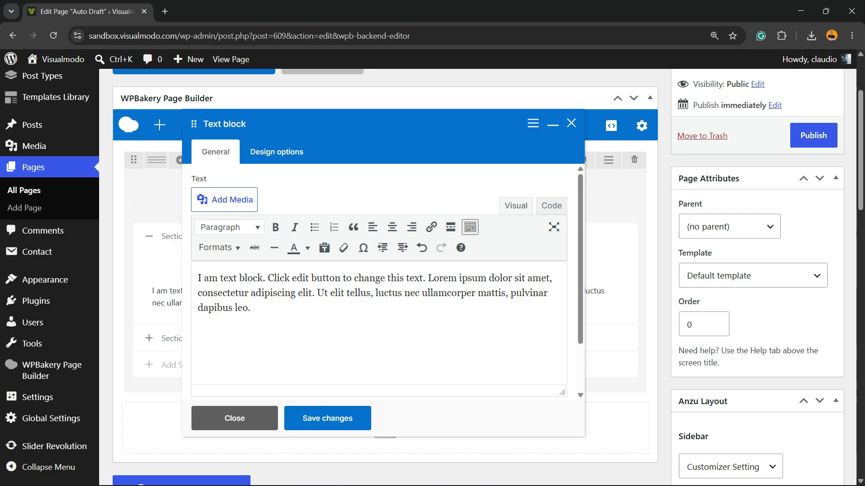
{"action": "left_click", "coordinate": [327, 418]}
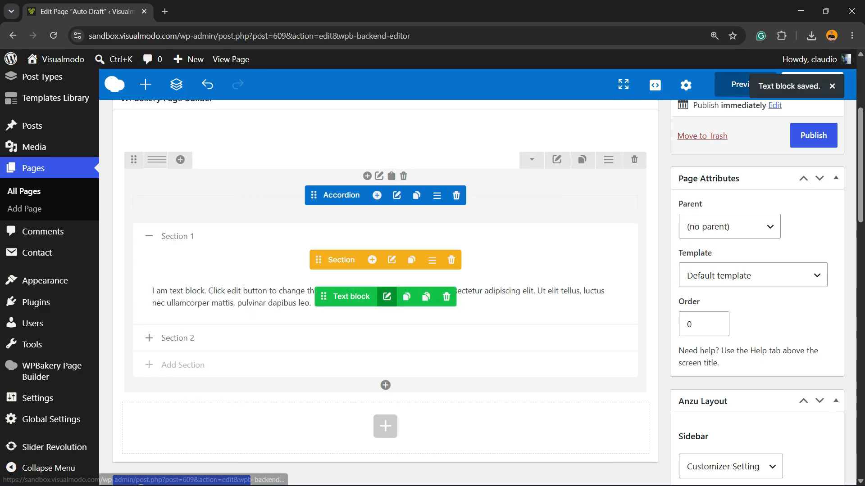
Reopen the Section 1 text block's settings, review its editable text, and save the block.
{"action": "left_click", "coordinate": [386, 297]}
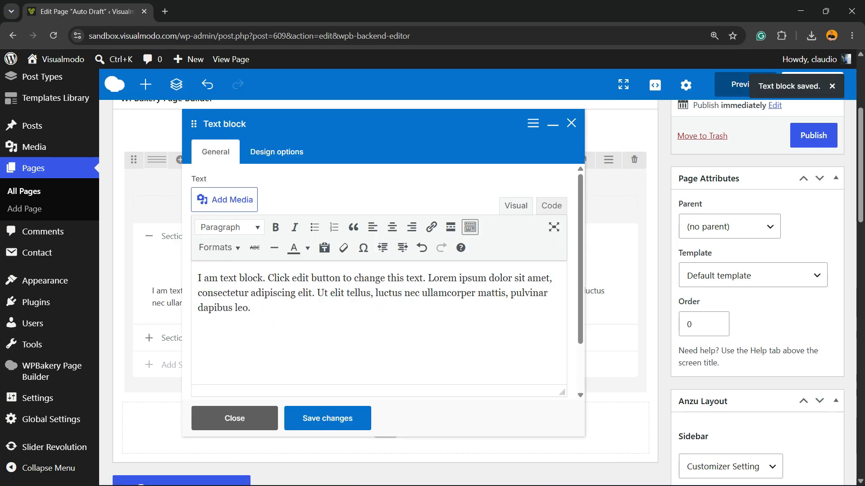
{"action": "key", "text": "ctrl+a"}
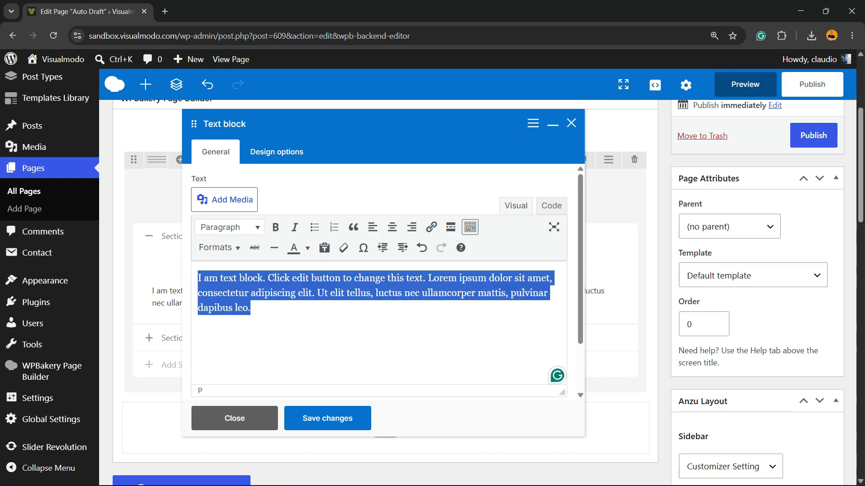
{"action": "left_click", "coordinate": [326, 278]}
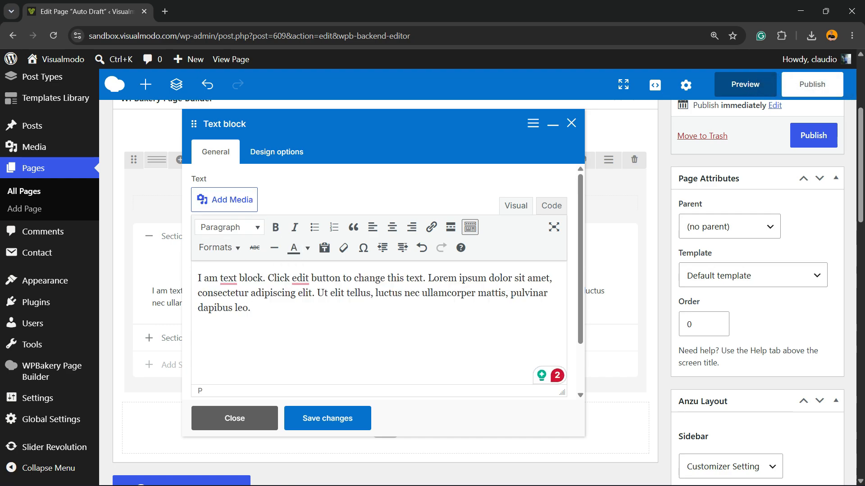
{"action": "left_click", "coordinate": [327, 418]}
Expand Section 2 of the accordion and add a Text block with its default text, saving it.
{"action": "left_click", "coordinate": [177, 338]}
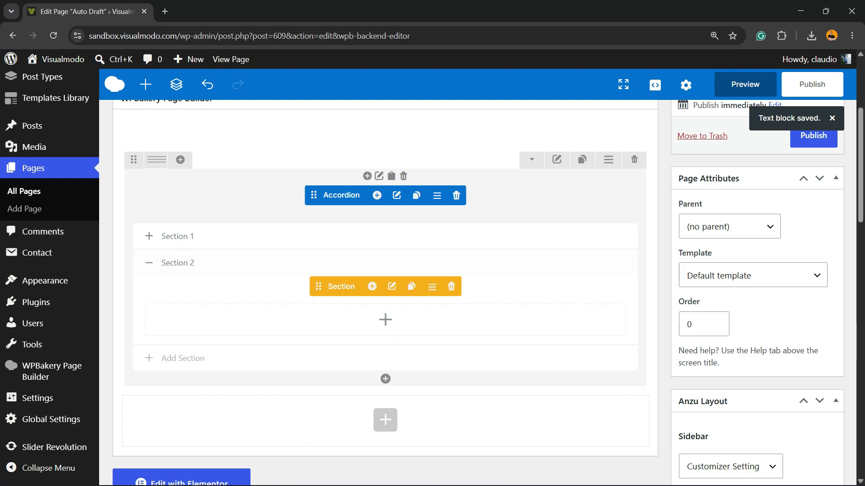
{"action": "left_click", "coordinate": [385, 320]}
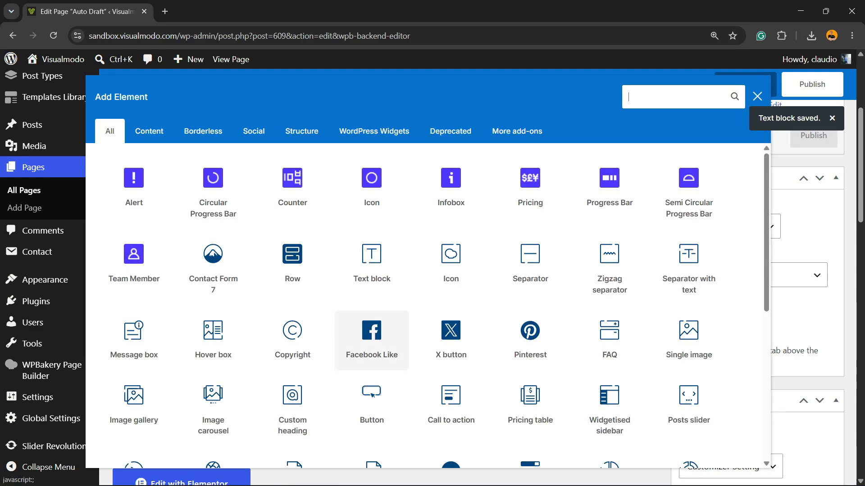
{"action": "left_click", "coordinate": [371, 270]}
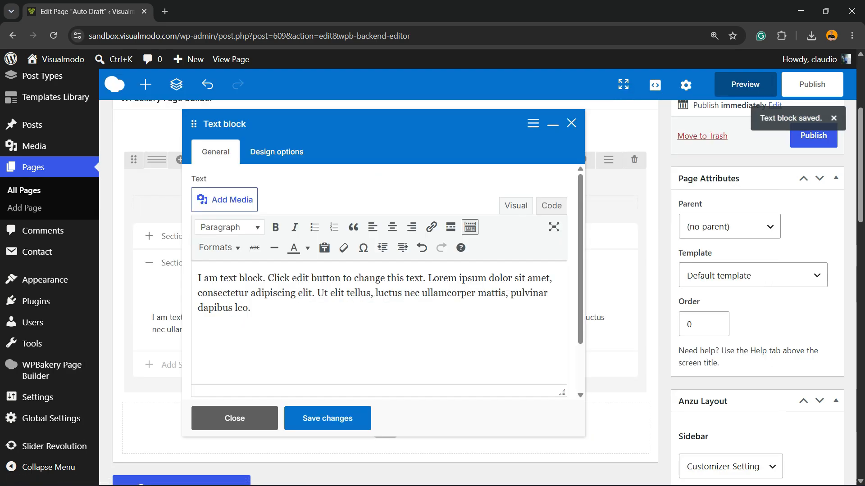
{"action": "left_click", "coordinate": [330, 417]}
Add a third section to the accordion and place a Text block with its default text in it.
{"action": "left_click", "coordinate": [183, 365]}
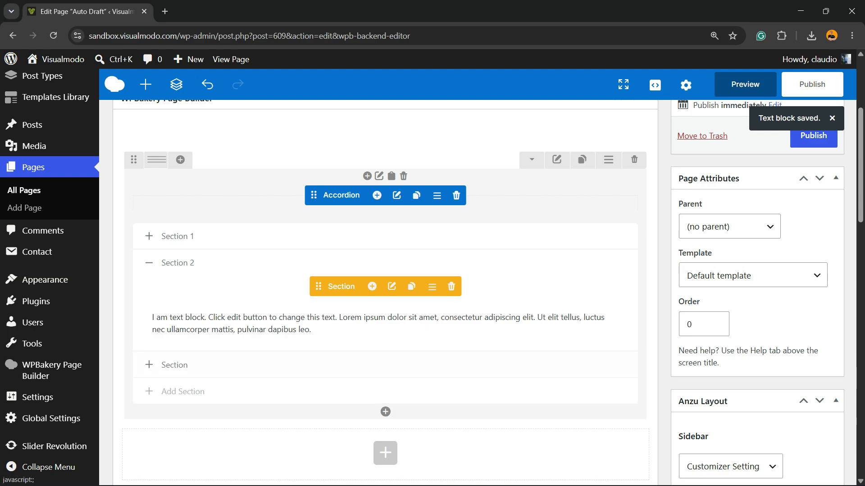
{"action": "left_click", "coordinate": [175, 365]}
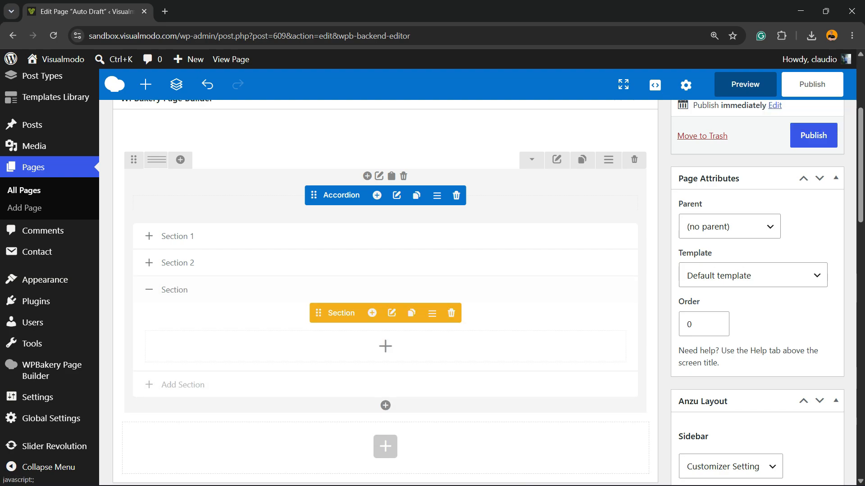
{"action": "left_click", "coordinate": [385, 346]}
{"action": "left_click", "coordinate": [368, 259]}
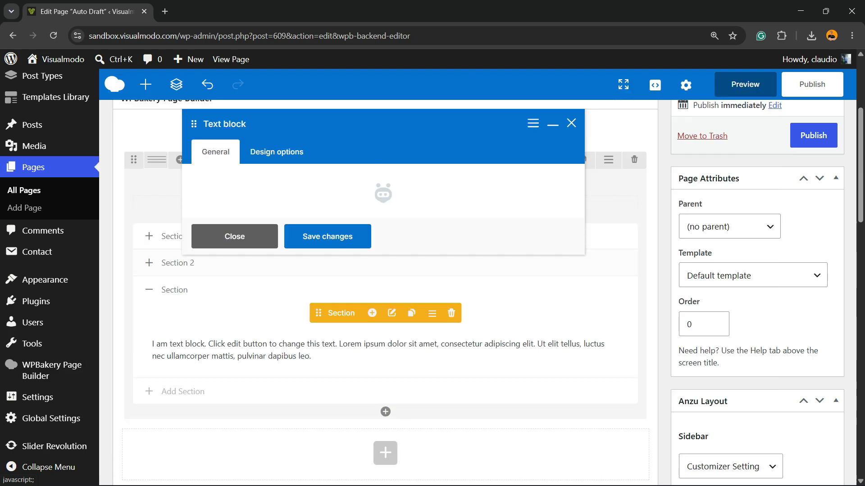
{"action": "left_click", "coordinate": [328, 419]}
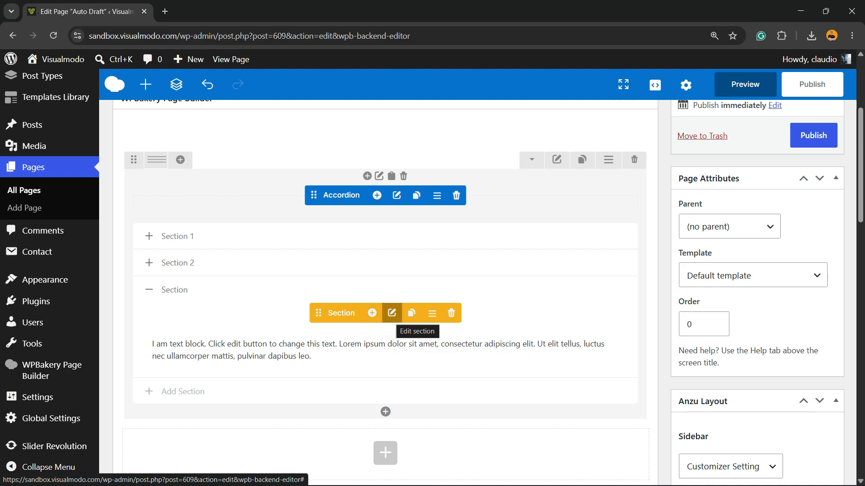
Add an Icon element with its default settings to the accordion's third section and save it.
{"action": "left_click", "coordinate": [372, 313]}
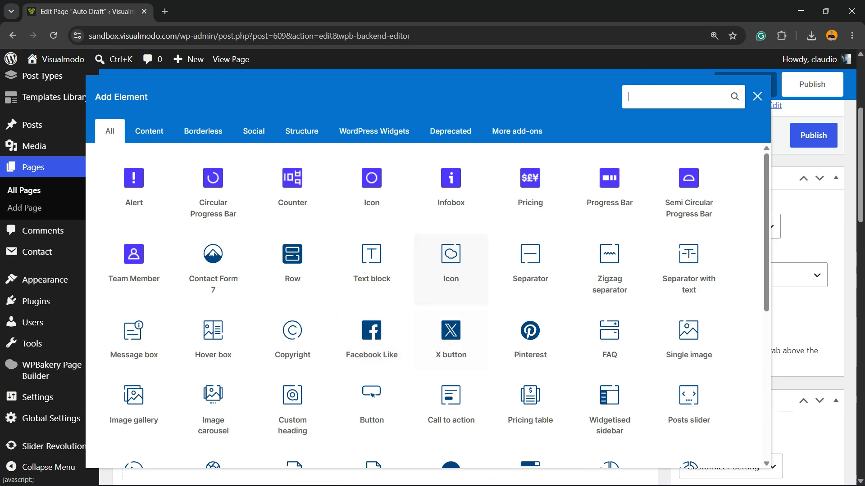
{"action": "left_click", "coordinate": [452, 266]}
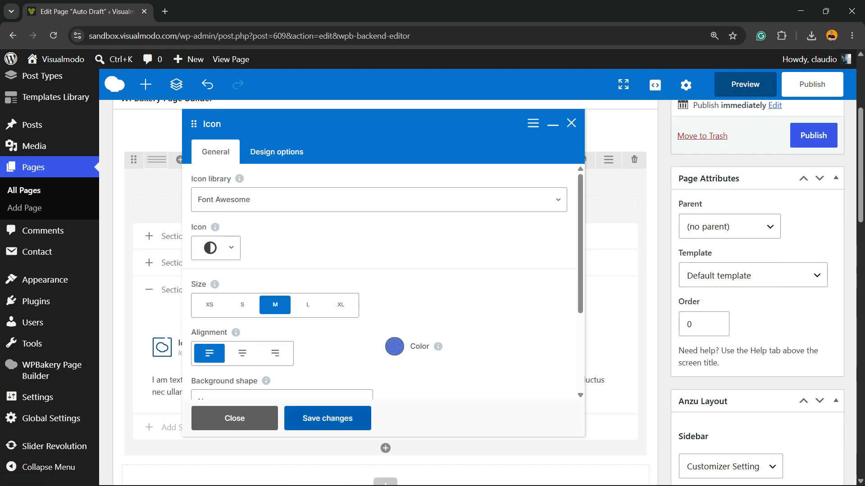
{"action": "left_click", "coordinate": [328, 419]}
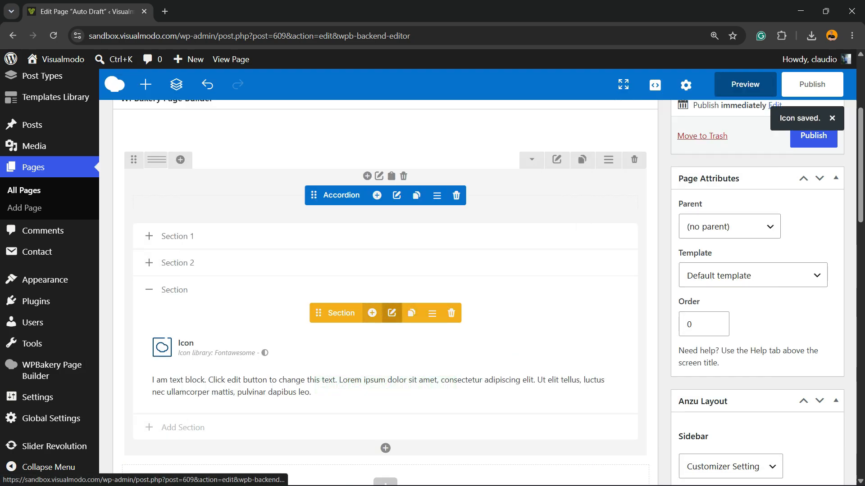
Title the third accordion section "Section 3", enable its title icon with the default icon settings, and save the section.
{"action": "left_click", "coordinate": [392, 313]}
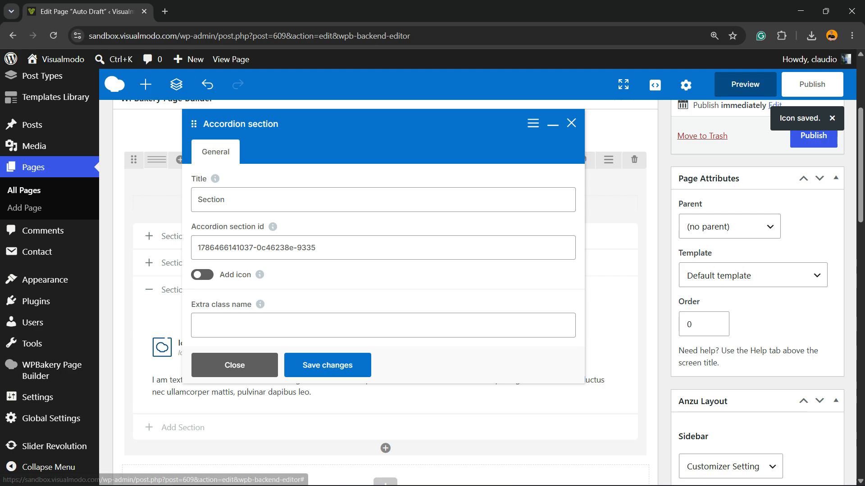
{"action": "left_click", "coordinate": [229, 200]}
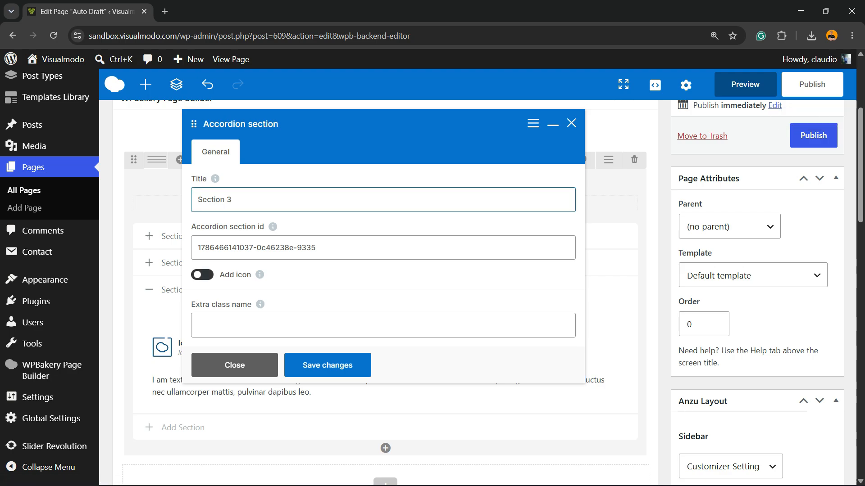
{"action": "left_click", "coordinate": [202, 275]}
{"action": "scroll", "coordinate": [202, 275], "scroll_direction": "down", "scroll_amount": 2}
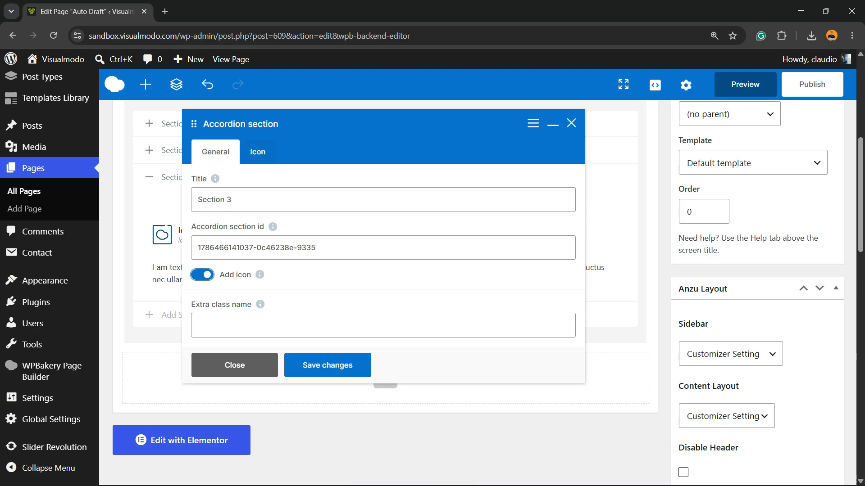
{"action": "left_click", "coordinate": [258, 152]}
{"action": "scroll", "coordinate": [329, 270], "scroll_direction": "down", "scroll_amount": 2}
{"action": "left_click", "coordinate": [328, 336]}
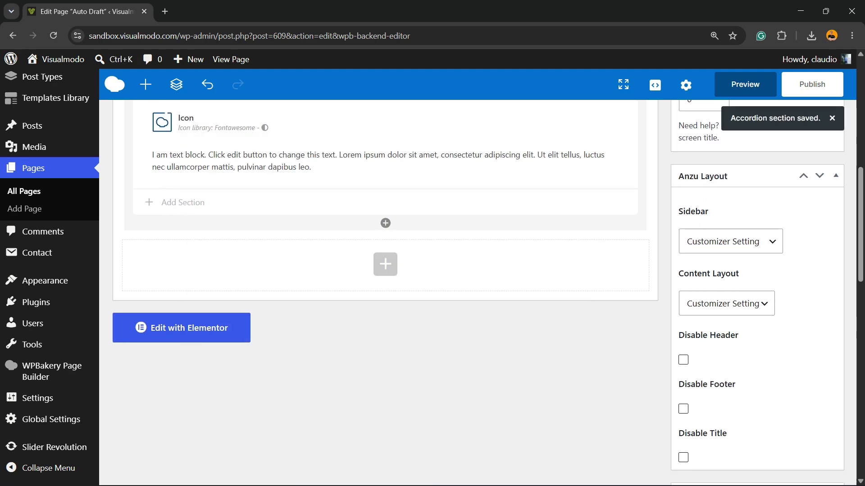
Preview the page and expand Sections 1, 2 and 3 of the accordion in turn to check their contents.
{"action": "scroll", "coordinate": [386, 270], "scroll_direction": "up", "scroll_amount": 7}
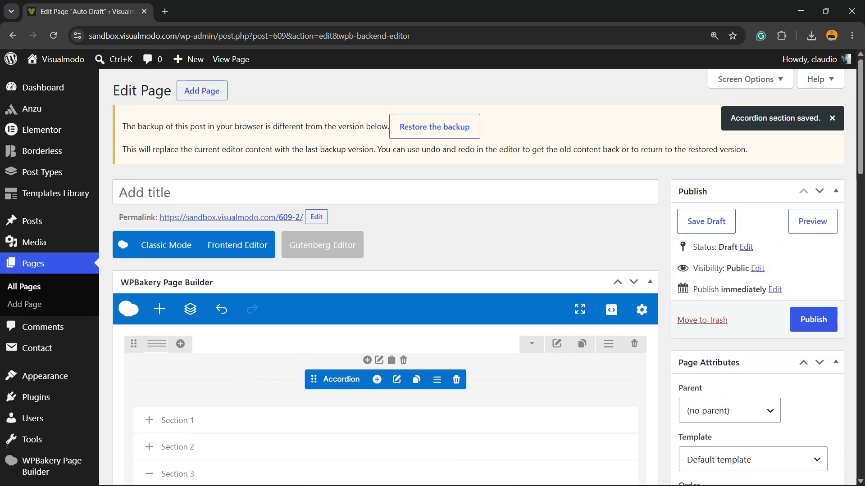
{"action": "left_click", "coordinate": [813, 221]}
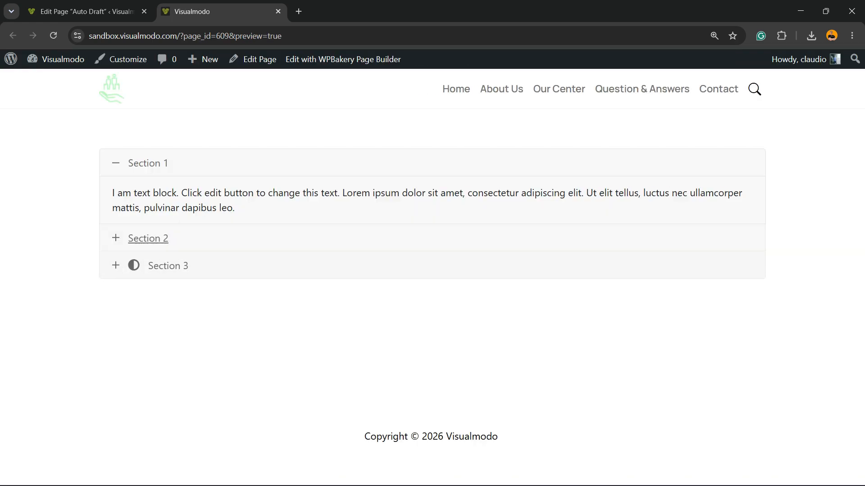
{"action": "left_click", "coordinate": [148, 239]}
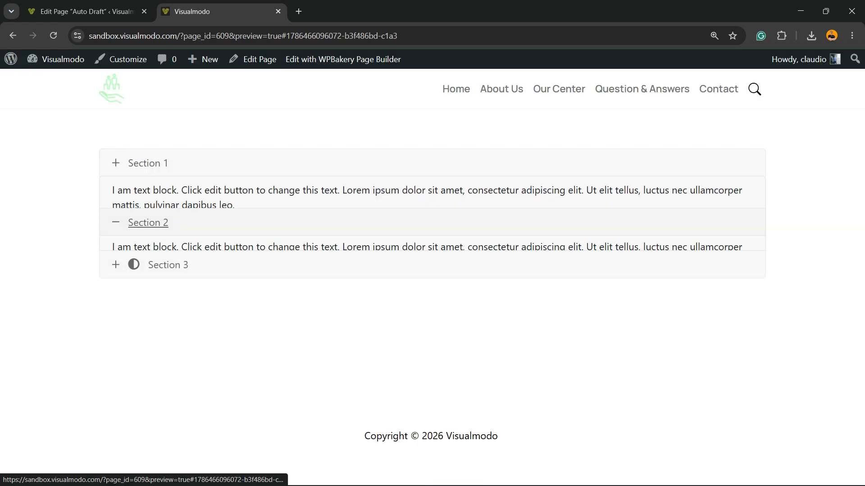
{"action": "left_click", "coordinate": [148, 163]}
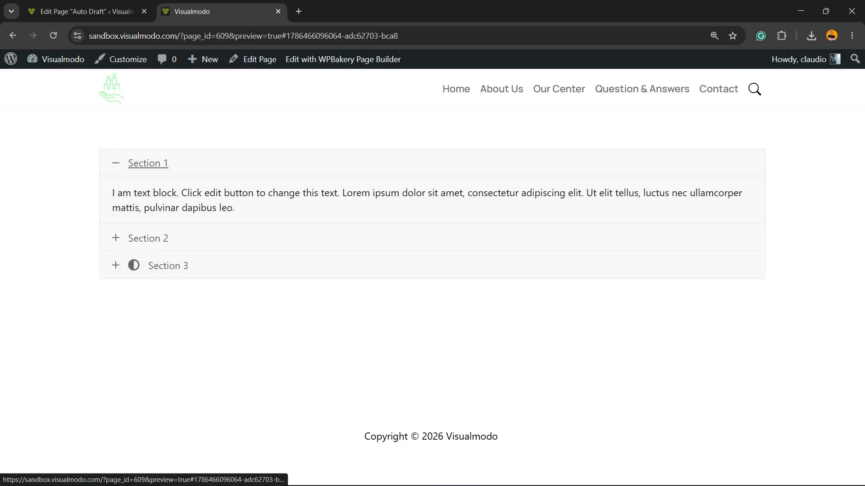
{"action": "double_click", "coordinate": [148, 238]}
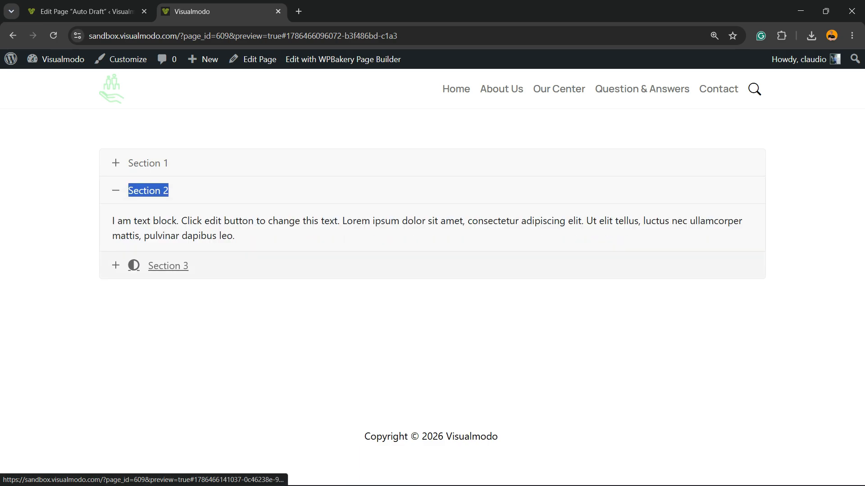
{"action": "left_click", "coordinate": [168, 265]}
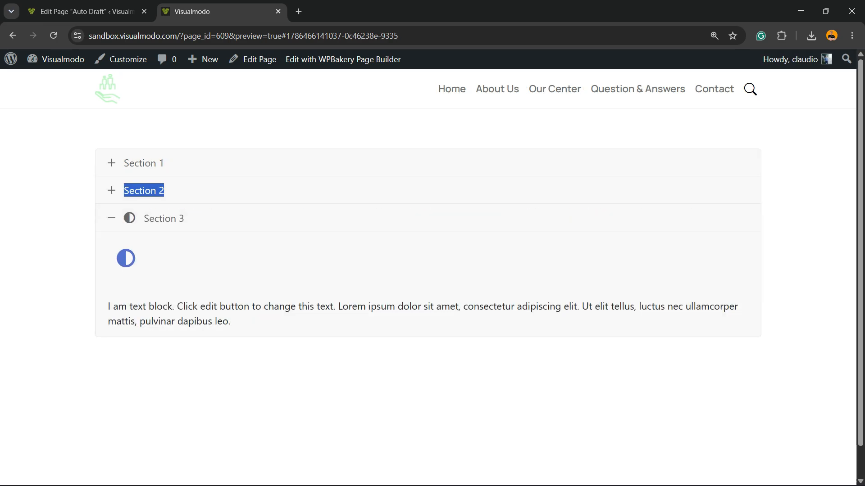
Return to the page editor, enable the title icon for Section 2, and choose the exclamation-mark circle icon.
{"action": "left_click", "coordinate": [87, 12]}
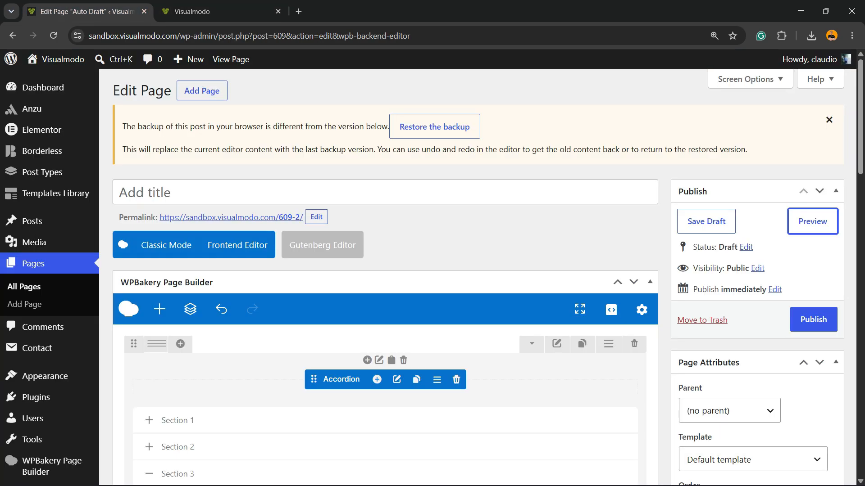
{"action": "scroll", "coordinate": [385, 310], "scroll_direction": "down", "scroll_amount": 5}
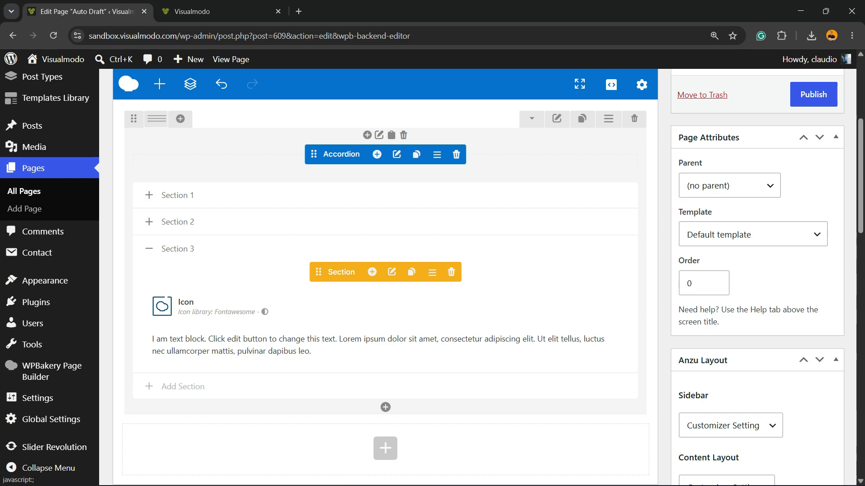
{"action": "left_click", "coordinate": [177, 222]}
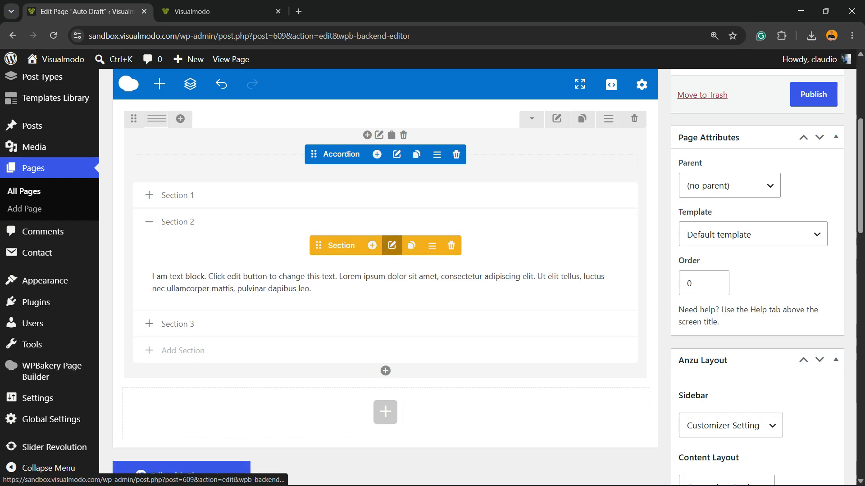
{"action": "left_click", "coordinate": [392, 245]}
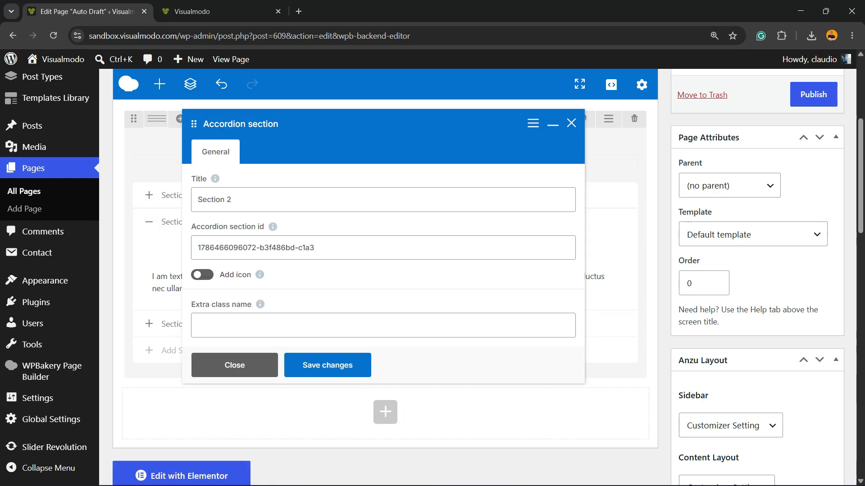
{"action": "double_click", "coordinate": [201, 304]}
{"action": "left_click", "coordinate": [202, 274]}
{"action": "left_click", "coordinate": [258, 152]}
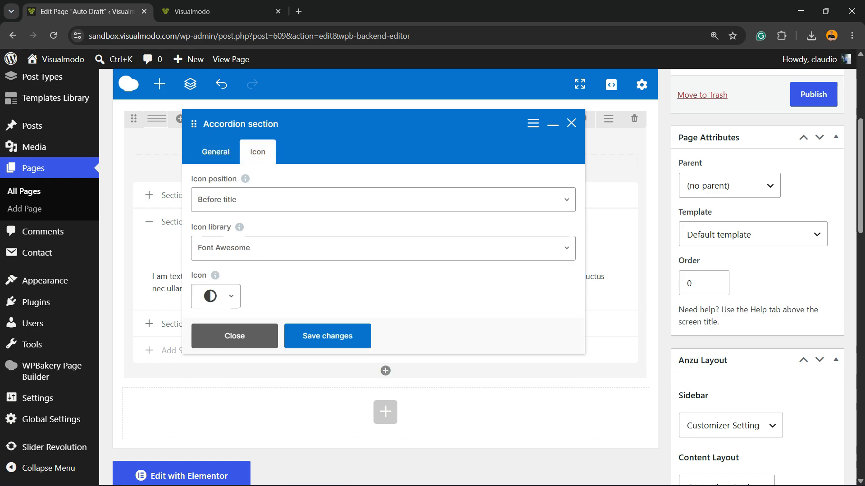
{"action": "left_click", "coordinate": [231, 296]}
{"action": "left_click", "coordinate": [231, 296]}
{"action": "left_click", "coordinate": [231, 297]}
{"action": "scroll", "coordinate": [383, 297], "scroll_direction": "down", "scroll_amount": 2}
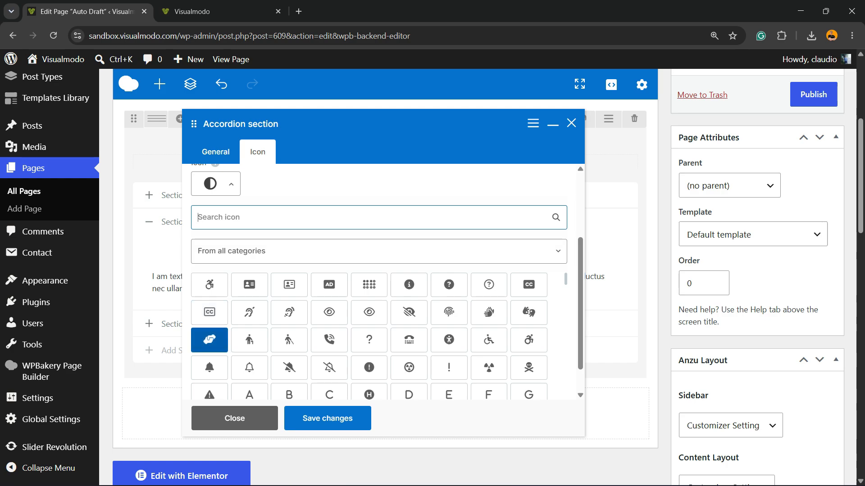
{"action": "left_click", "coordinate": [369, 368]}
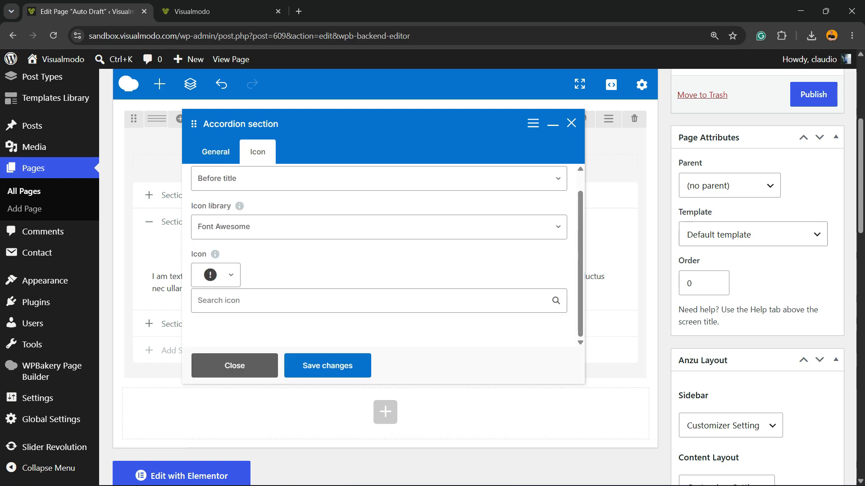
Keep Font Awesome as Section 2's icon library, check the icon position options, and save the section.
{"action": "scroll", "coordinate": [385, 278], "scroll_direction": "down", "scroll_amount": 3}
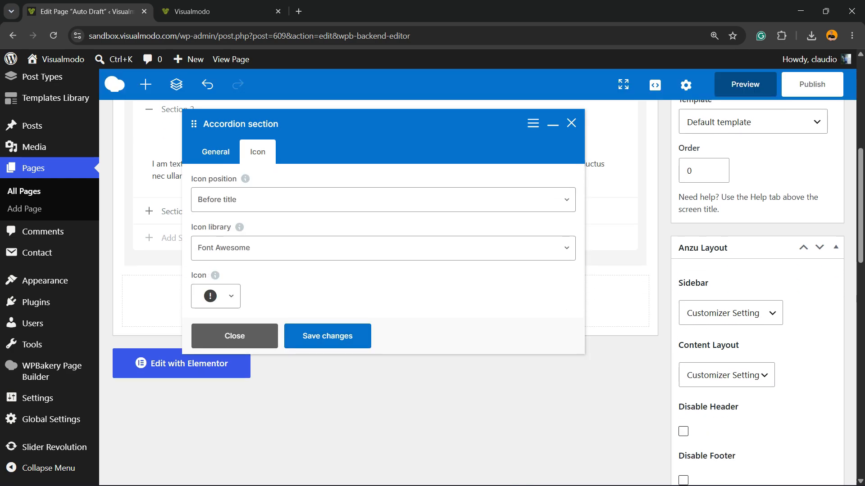
{"action": "left_click", "coordinate": [383, 249]}
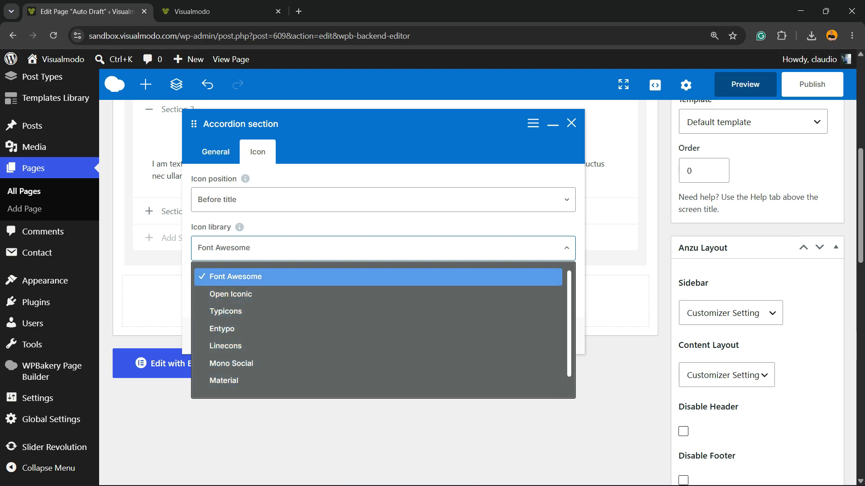
{"action": "left_click", "coordinate": [378, 276]}
{"action": "left_click", "coordinate": [383, 200]}
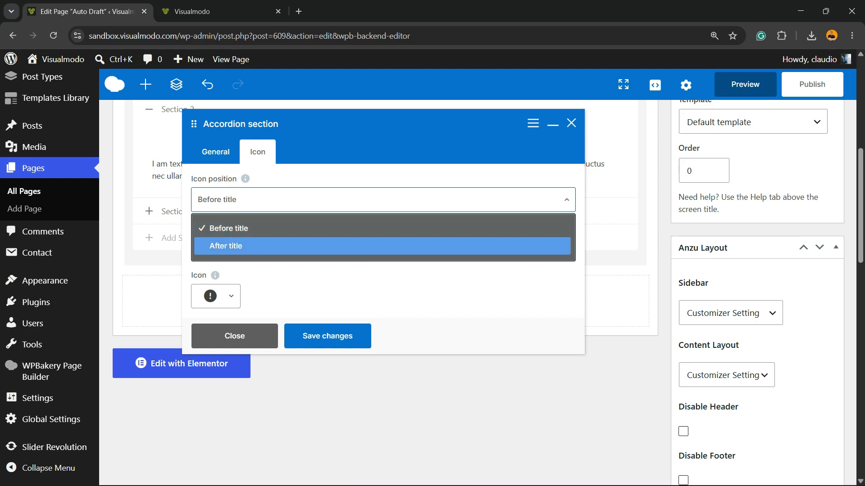
{"action": "left_click", "coordinate": [328, 336]}
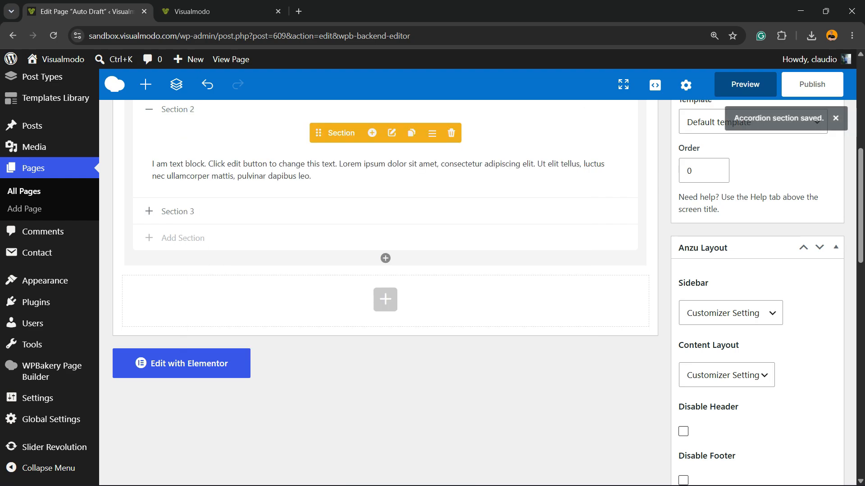
Expand Section 1 of the accordion, enable its title icon in the section settings, and save the section.
{"action": "left_click", "coordinate": [178, 195]}
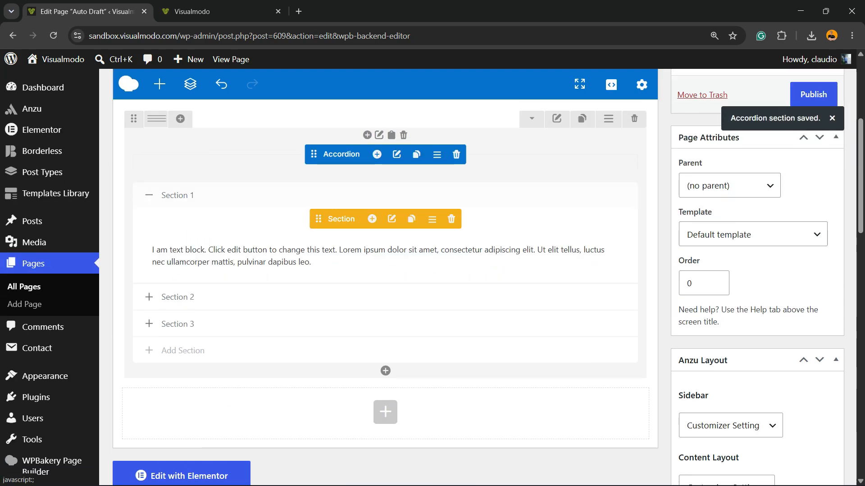
{"action": "left_click", "coordinate": [372, 219]}
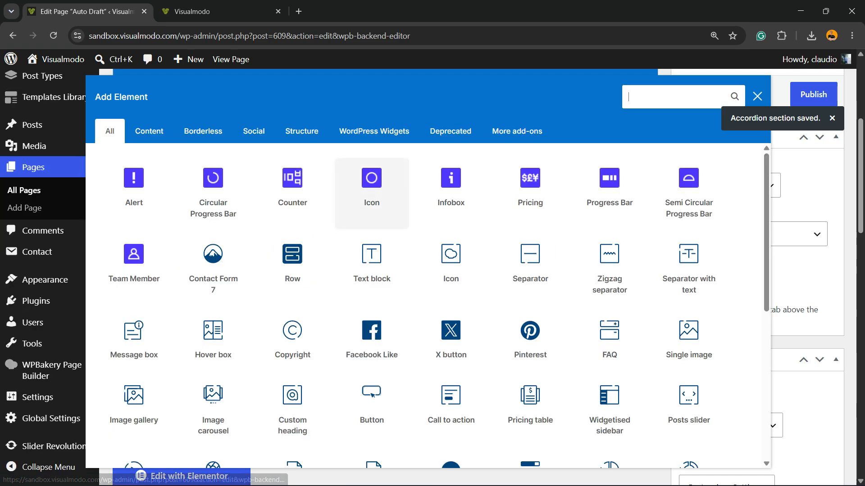
{"action": "key", "text": "Escape"}
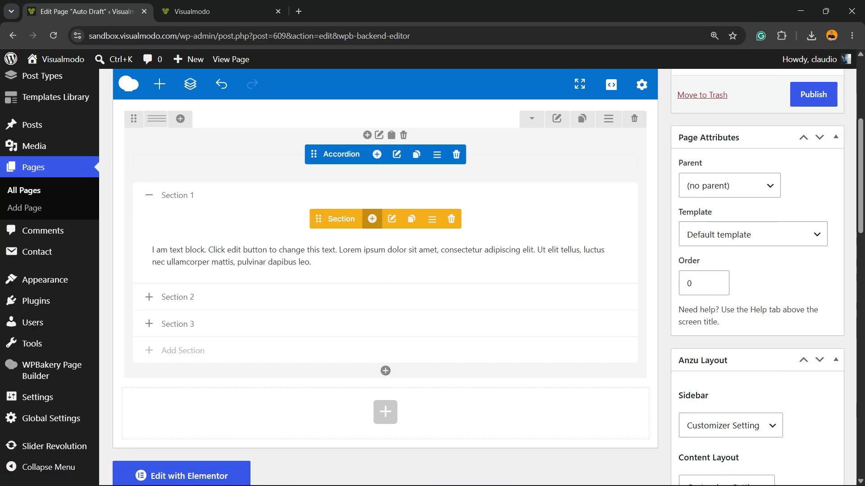
{"action": "left_click", "coordinate": [392, 219]}
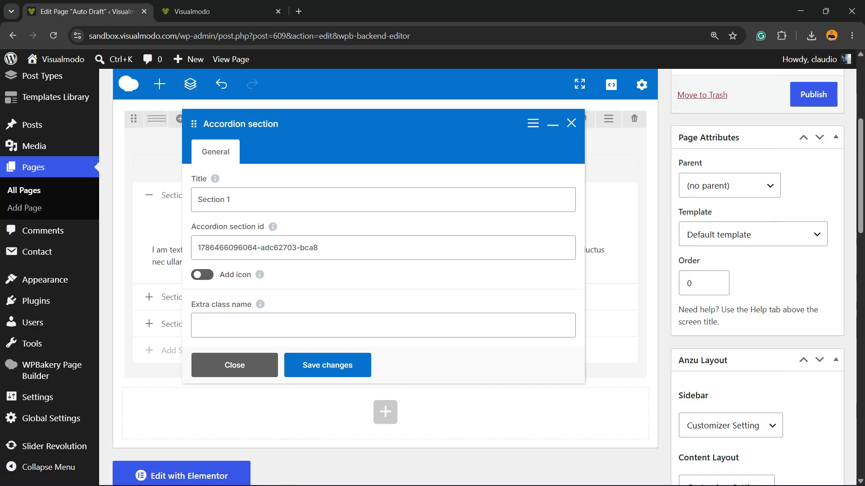
{"action": "left_click", "coordinate": [202, 275]}
{"action": "left_click", "coordinate": [327, 365]}
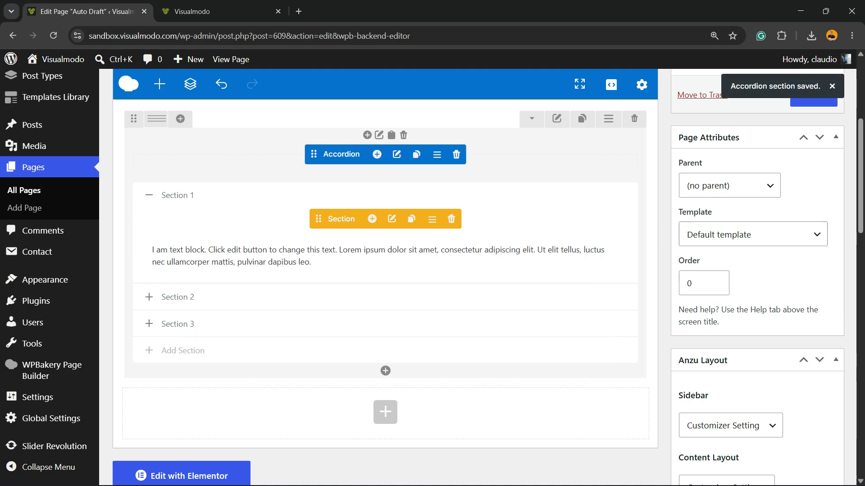
Open the accordion's own settings and set its style to Modern and its shape to Square.
{"action": "scroll", "coordinate": [336, 223], "scroll_direction": "up", "scroll_amount": 1}
{"action": "scroll", "coordinate": [336, 223], "scroll_direction": "up", "scroll_amount": 2}
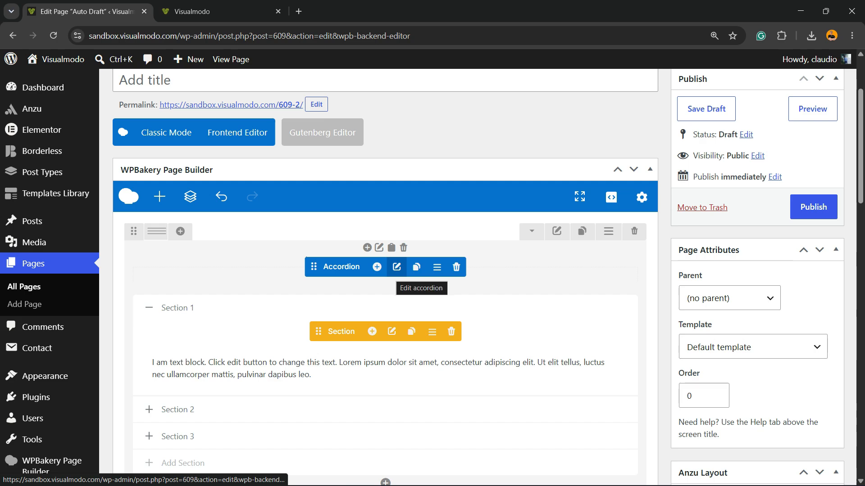
{"action": "left_click", "coordinate": [397, 267]}
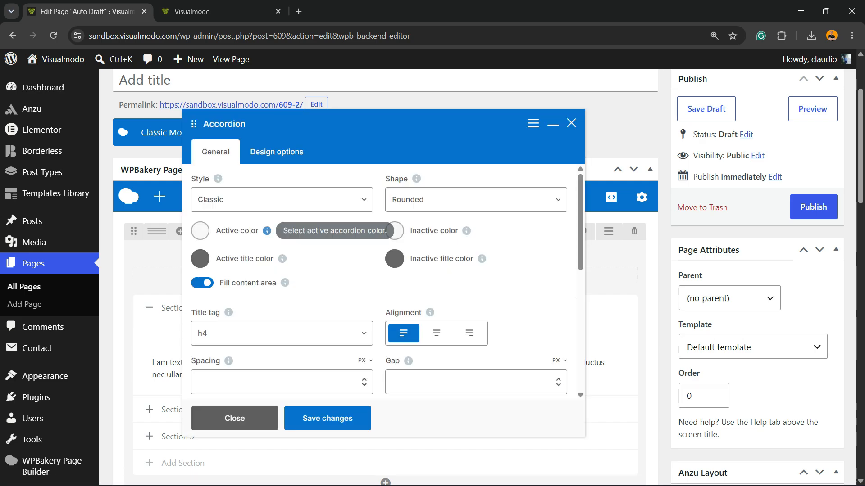
{"action": "left_click", "coordinate": [282, 199]}
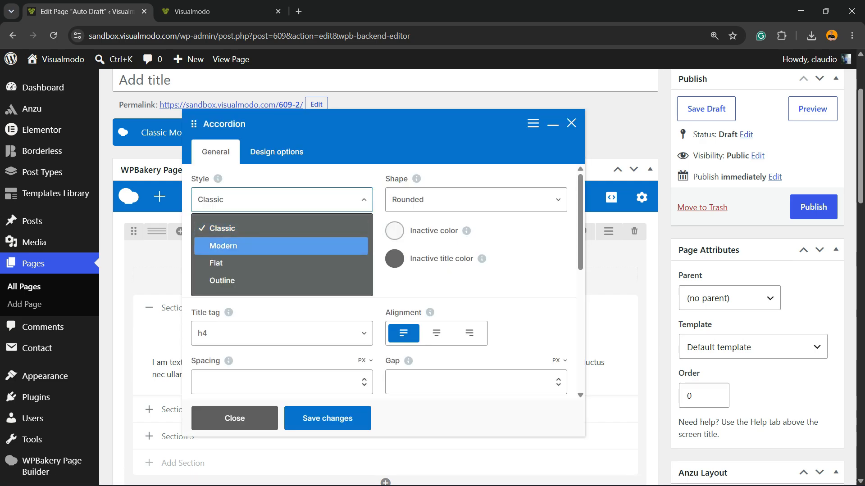
{"action": "left_click", "coordinate": [223, 246]}
{"action": "left_click", "coordinate": [476, 199]}
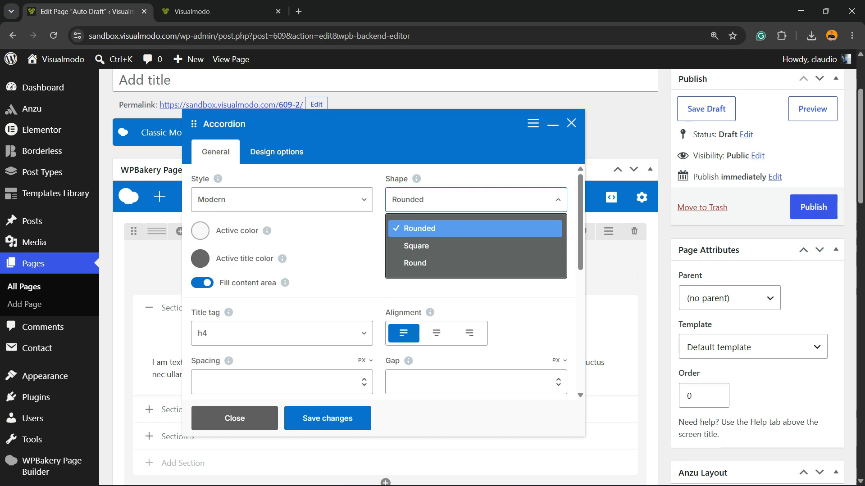
{"action": "left_click", "coordinate": [417, 246]}
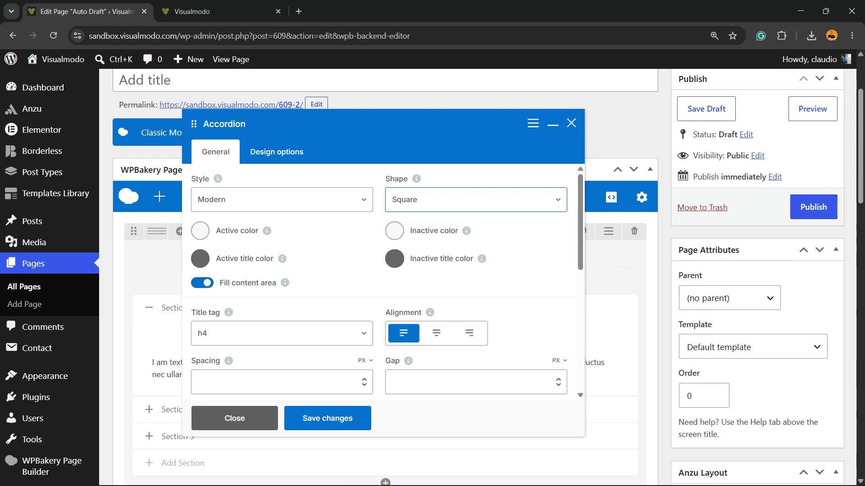
{"action": "scroll", "coordinate": [383, 281], "scroll_direction": "down", "scroll_amount": 3}
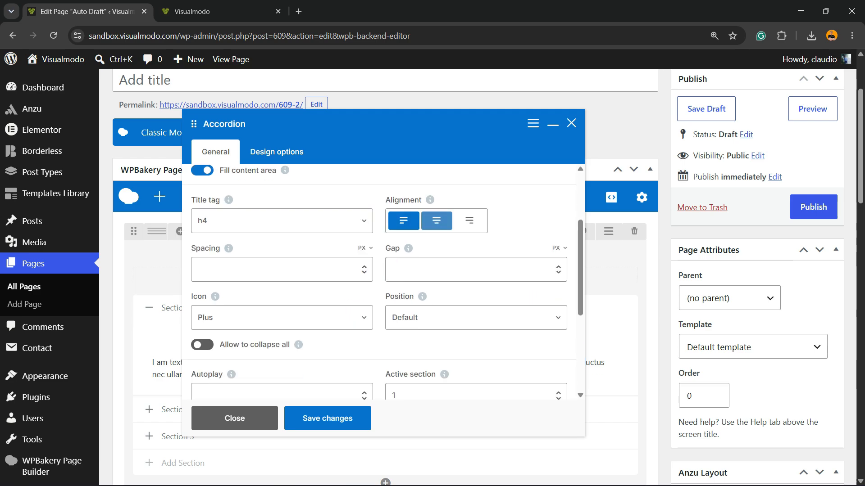
Review the remaining accordion options from icon and autoplay to widget title and extra class name, and save the accordion settings.
{"action": "scroll", "coordinate": [383, 281], "scroll_direction": "down", "scroll_amount": 3}
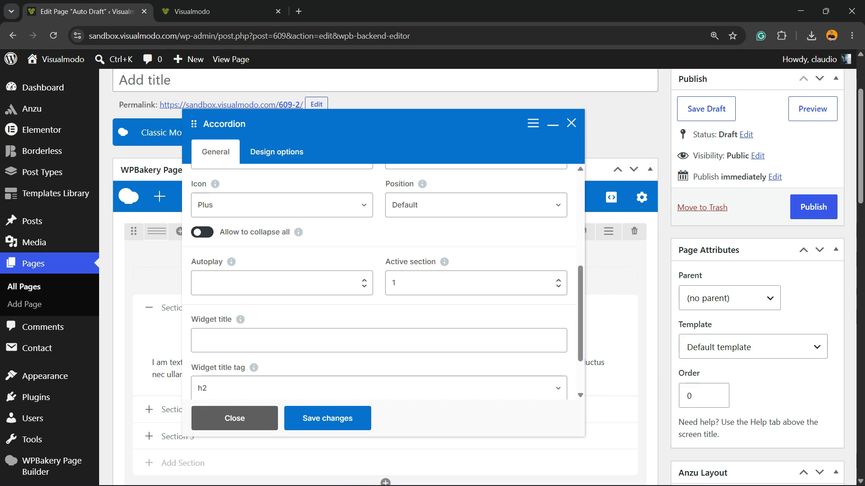
{"action": "left_click", "coordinate": [277, 283]}
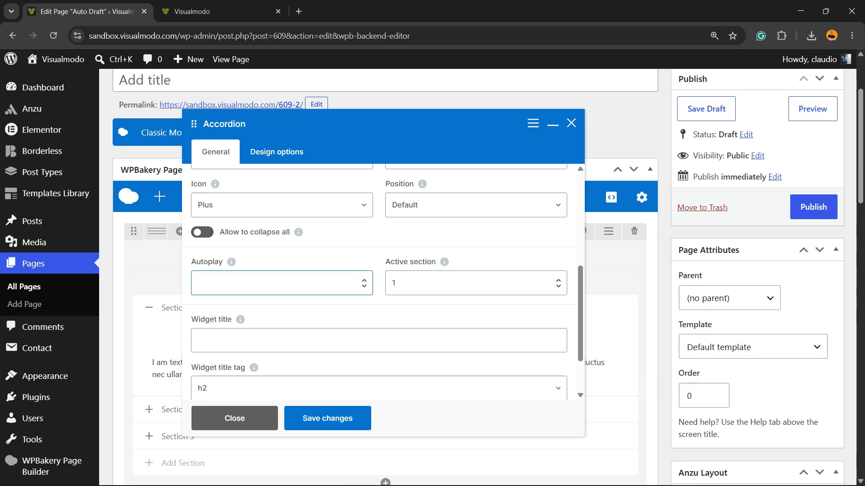
{"action": "scroll", "coordinate": [277, 284], "scroll_direction": "down", "scroll_amount": 2}
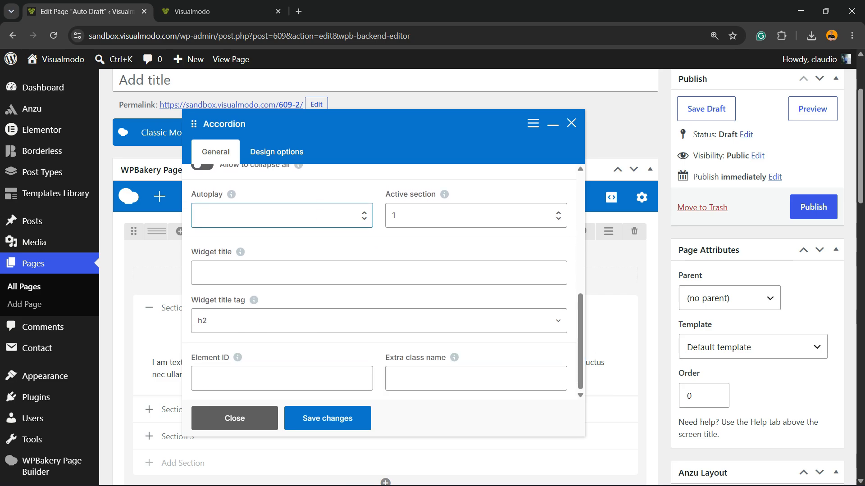
{"action": "scroll", "coordinate": [277, 284], "scroll_direction": "down", "scroll_amount": 2}
{"action": "left_click", "coordinate": [328, 418]}
Preview the page and switch between the three accordion sections to check their icons and content.
{"action": "scroll", "coordinate": [327, 418], "scroll_direction": "up", "scroll_amount": 4}
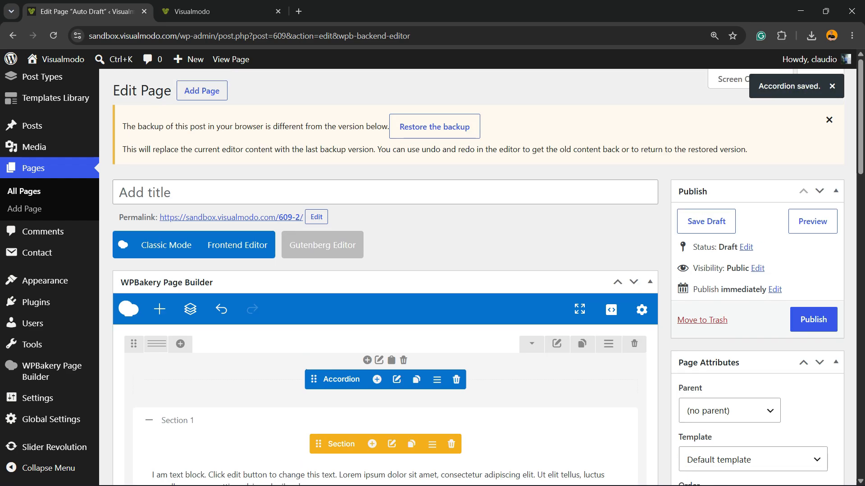
{"action": "left_click", "coordinate": [813, 221]}
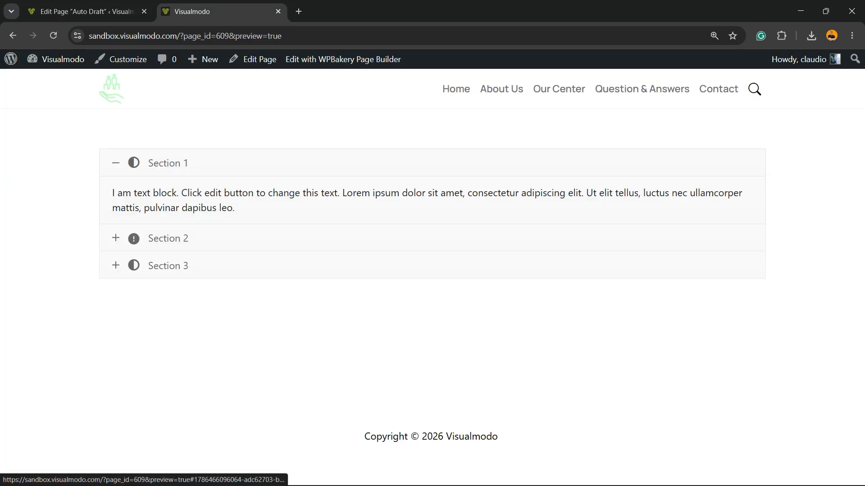
{"action": "left_click", "coordinate": [168, 238]}
{"action": "left_click", "coordinate": [168, 265]}
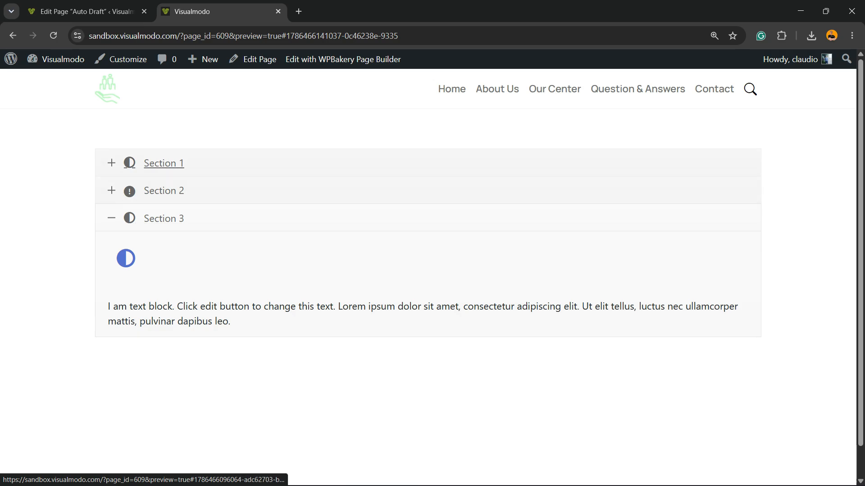
{"action": "left_click", "coordinate": [168, 163]}
{"action": "left_click", "coordinate": [168, 238]}
{"action": "left_click", "coordinate": [168, 265]}
Return to the page's editing tab and switch to the Frontend Editor, leaving the backend editor.
{"action": "left_click", "coordinate": [88, 11]}
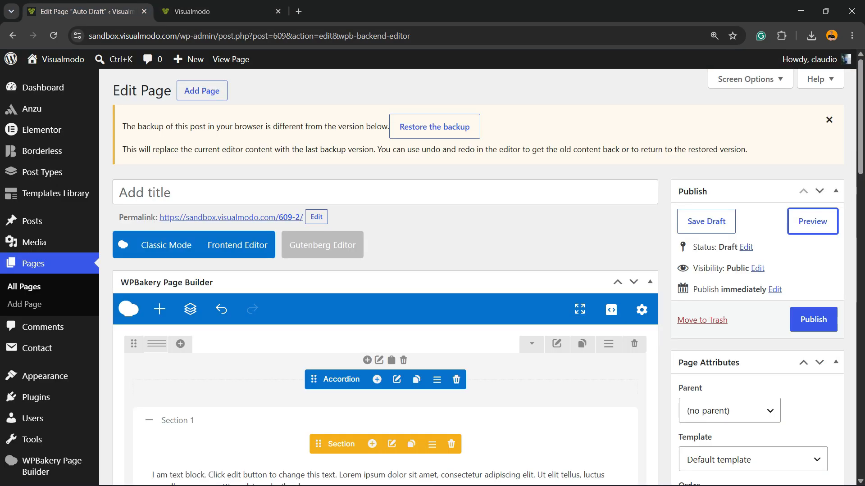
{"action": "left_click", "coordinate": [237, 245]}
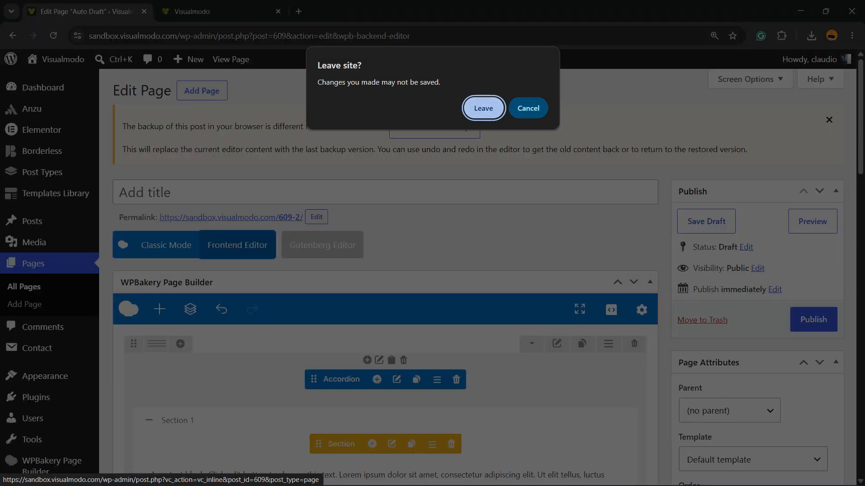
{"action": "left_click", "coordinate": [484, 108]}
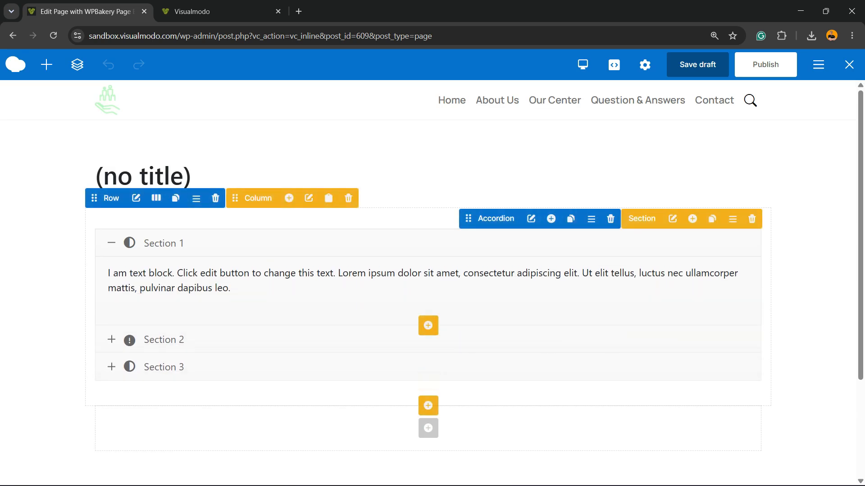
Examine the elements that can be added to the column, below the row and inside Section 1, without adding any.
{"action": "scroll", "coordinate": [163, 243], "scroll_direction": "down", "scroll_amount": 3}
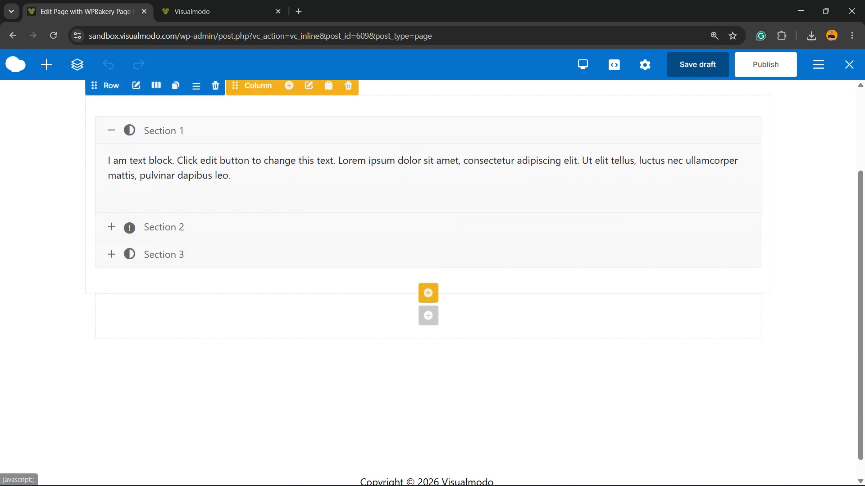
{"action": "left_click", "coordinate": [428, 293]}
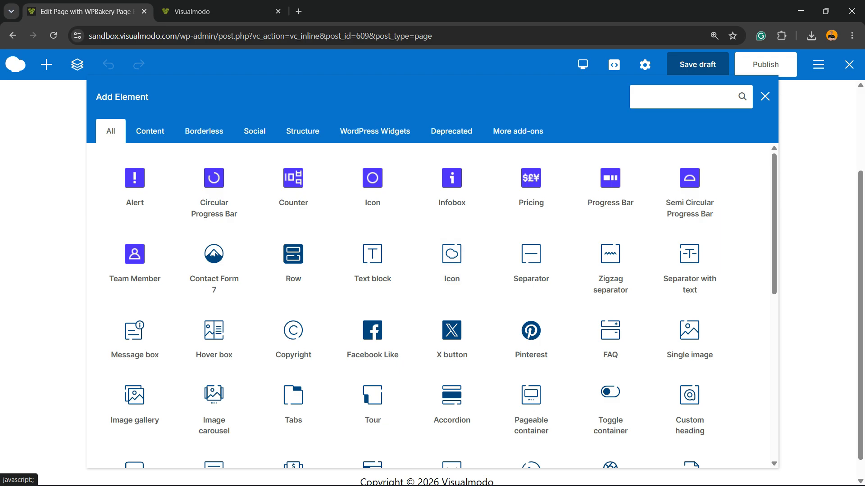
{"action": "left_click", "coordinate": [765, 96]}
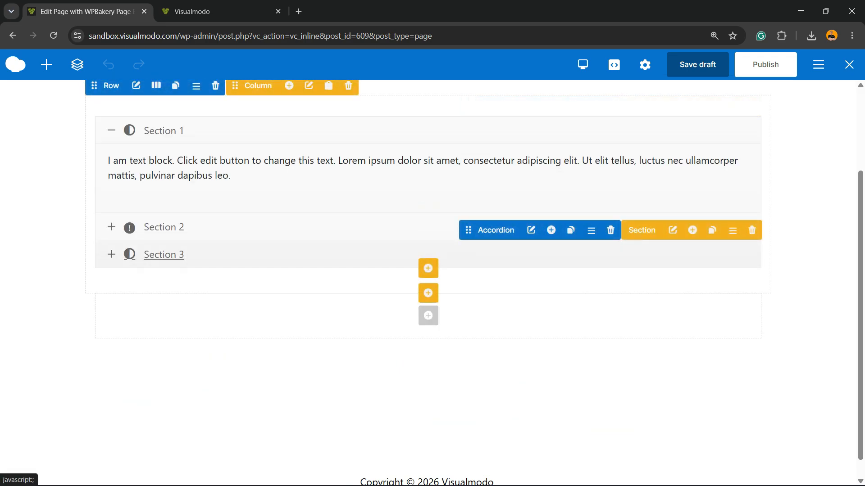
{"action": "left_click", "coordinate": [428, 315]}
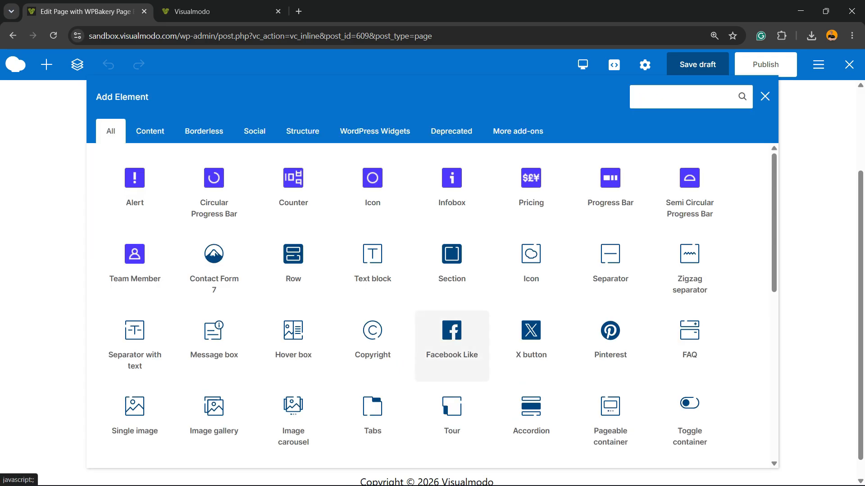
{"action": "left_click", "coordinate": [765, 96]}
{"action": "scroll", "coordinate": [428, 252], "scroll_direction": "up", "scroll_amount": 3}
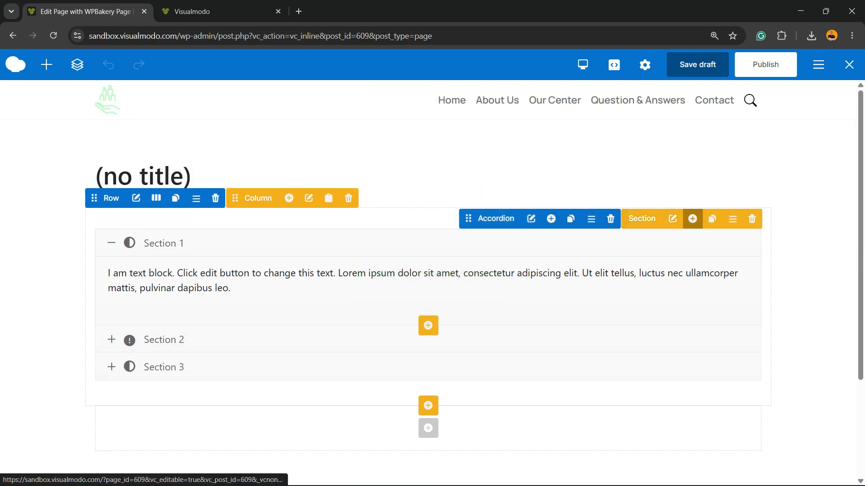
{"action": "left_click", "coordinate": [692, 218]}
{"action": "left_click", "coordinate": [765, 96]}
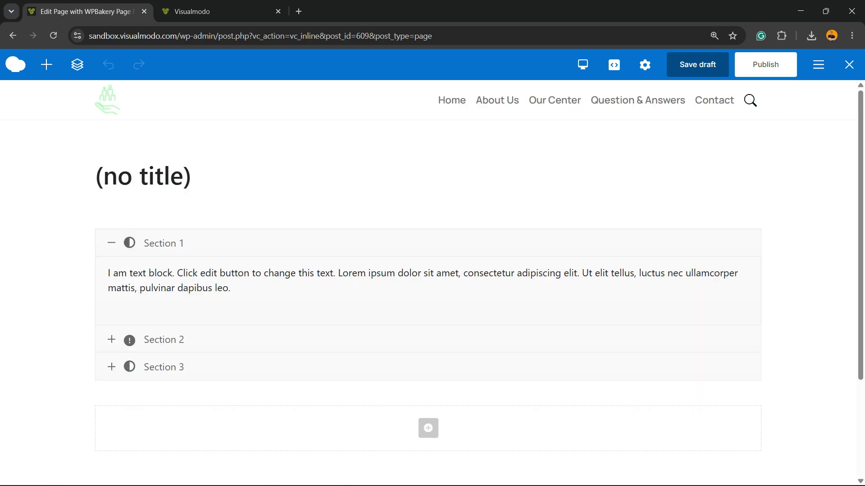
Add a new section to the accordion, title it Section 4, and save it without an icon.
{"action": "left_click", "coordinate": [550, 218]}
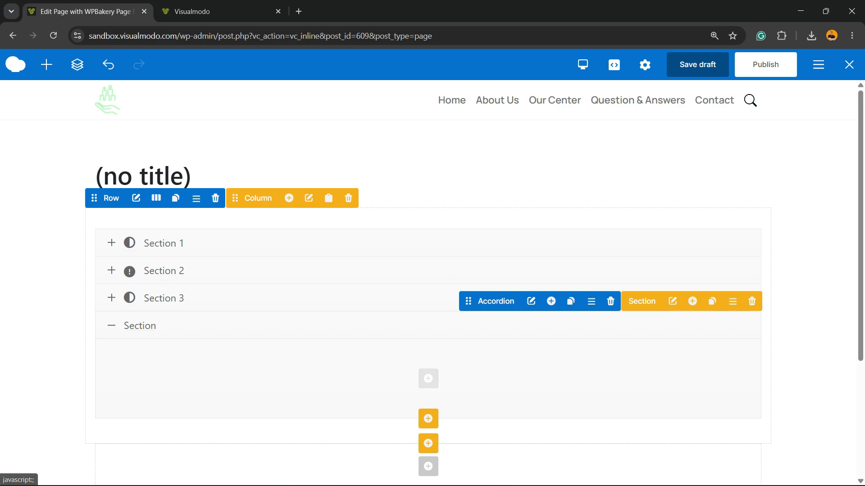
{"action": "left_click", "coordinate": [672, 301]}
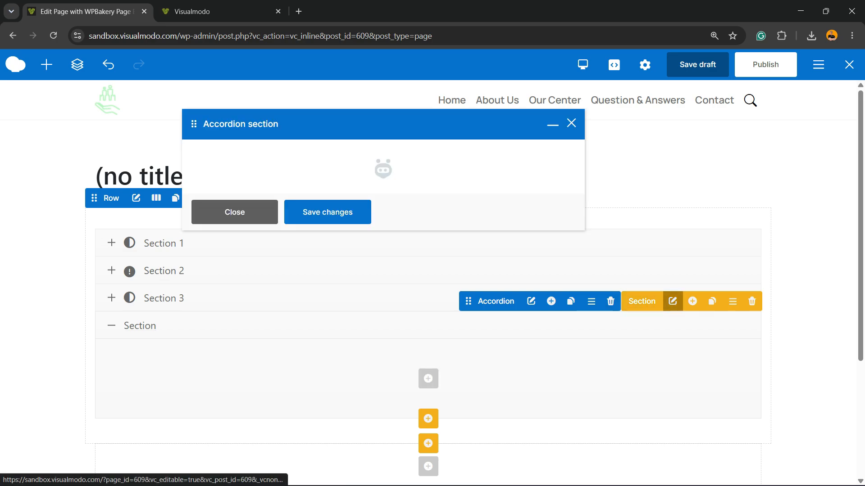
{"action": "left_click", "coordinate": [226, 199]}
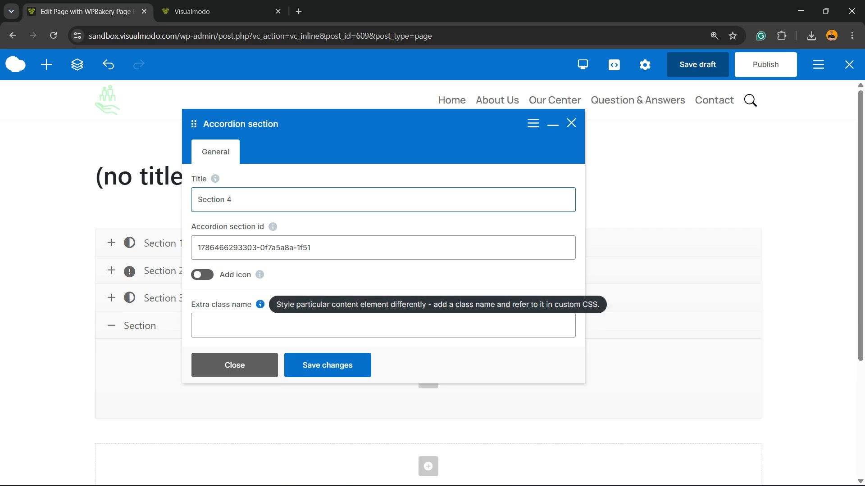
{"action": "left_click", "coordinate": [327, 365]}
{"action": "left_click", "coordinate": [235, 365]}
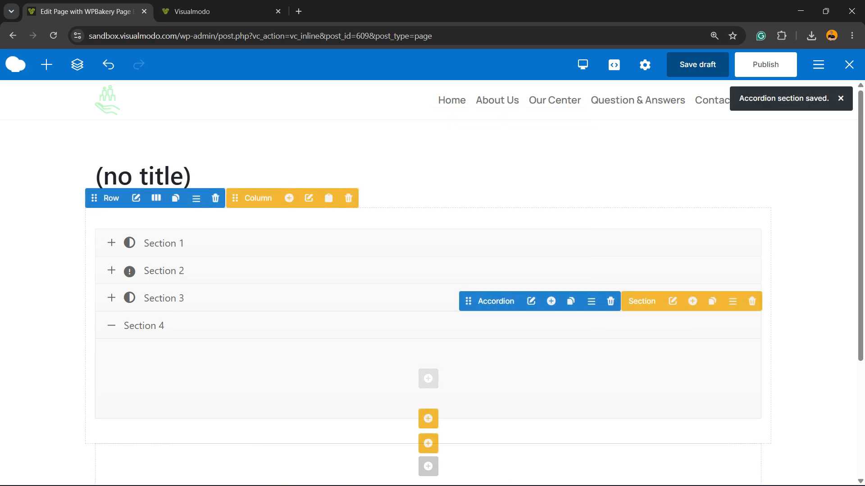
Add a Copyright element inside Section 4, keeping the prefix Copyright, postfix All rights reserved and left alignment, and save it.
{"action": "left_click", "coordinate": [429, 379]}
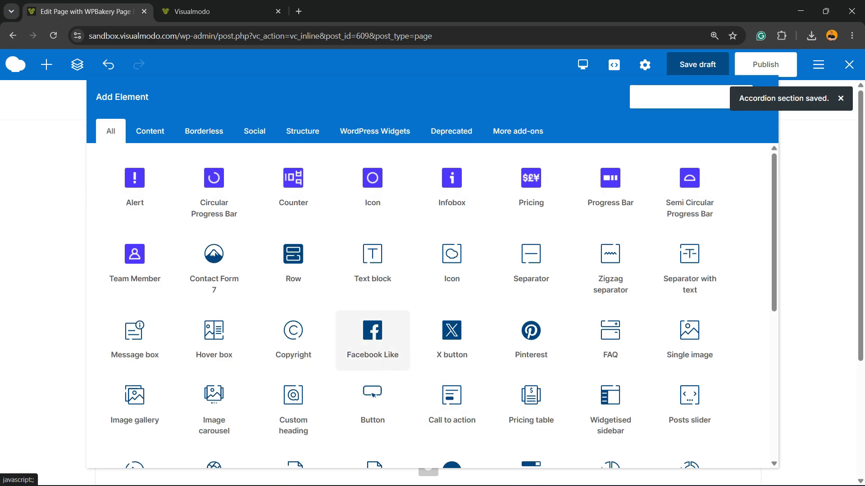
{"action": "left_click", "coordinate": [293, 340]}
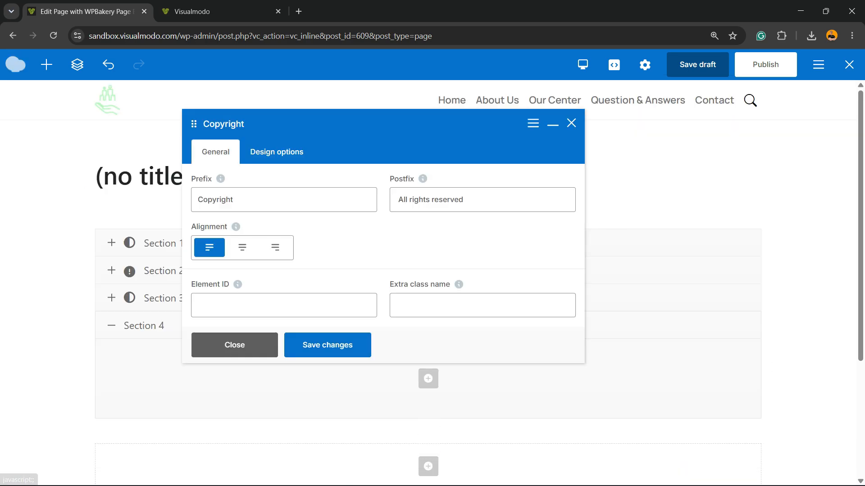
{"action": "left_click", "coordinate": [328, 345]}
{"action": "left_click", "coordinate": [235, 345]}
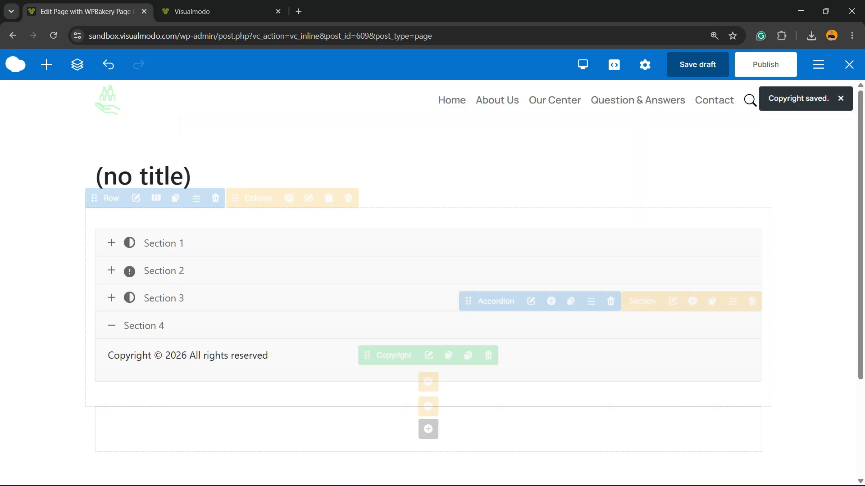
Expand Sections 3, 2 and 1 of the accordion in turn to check their content and switching behaviour.
{"action": "left_click", "coordinate": [164, 298]}
{"action": "left_click", "coordinate": [163, 270]}
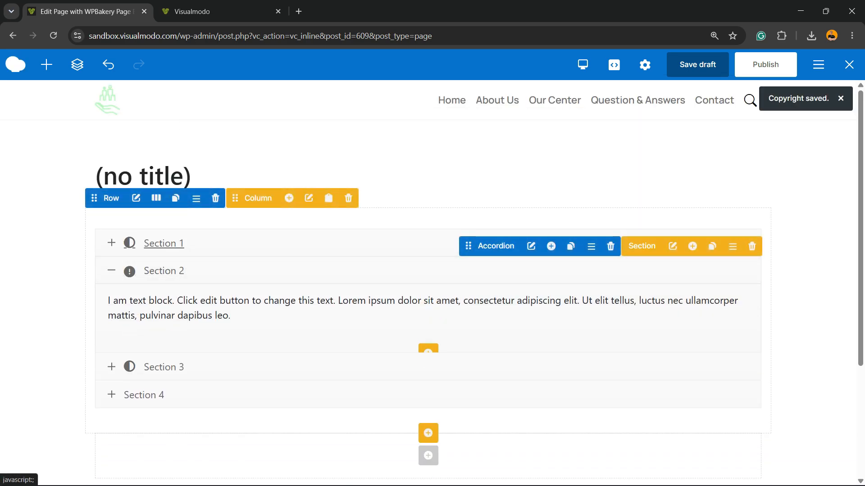
{"action": "left_click", "coordinate": [163, 243]}
{"action": "left_click", "coordinate": [164, 340]}
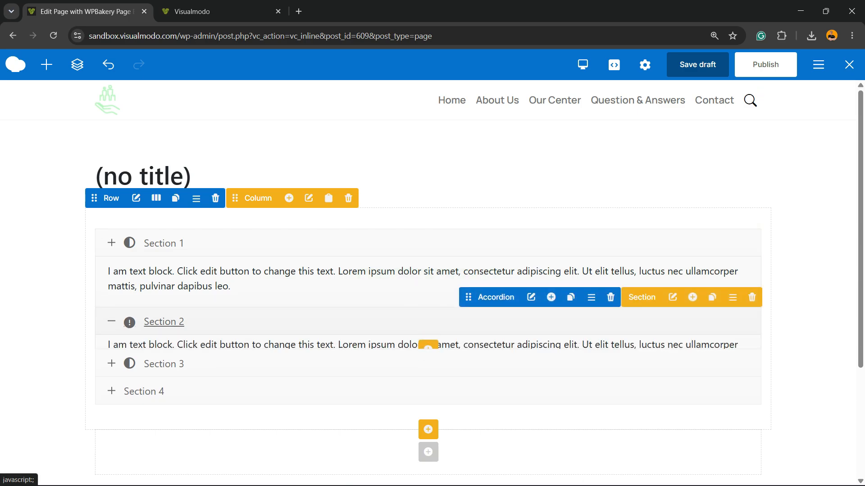